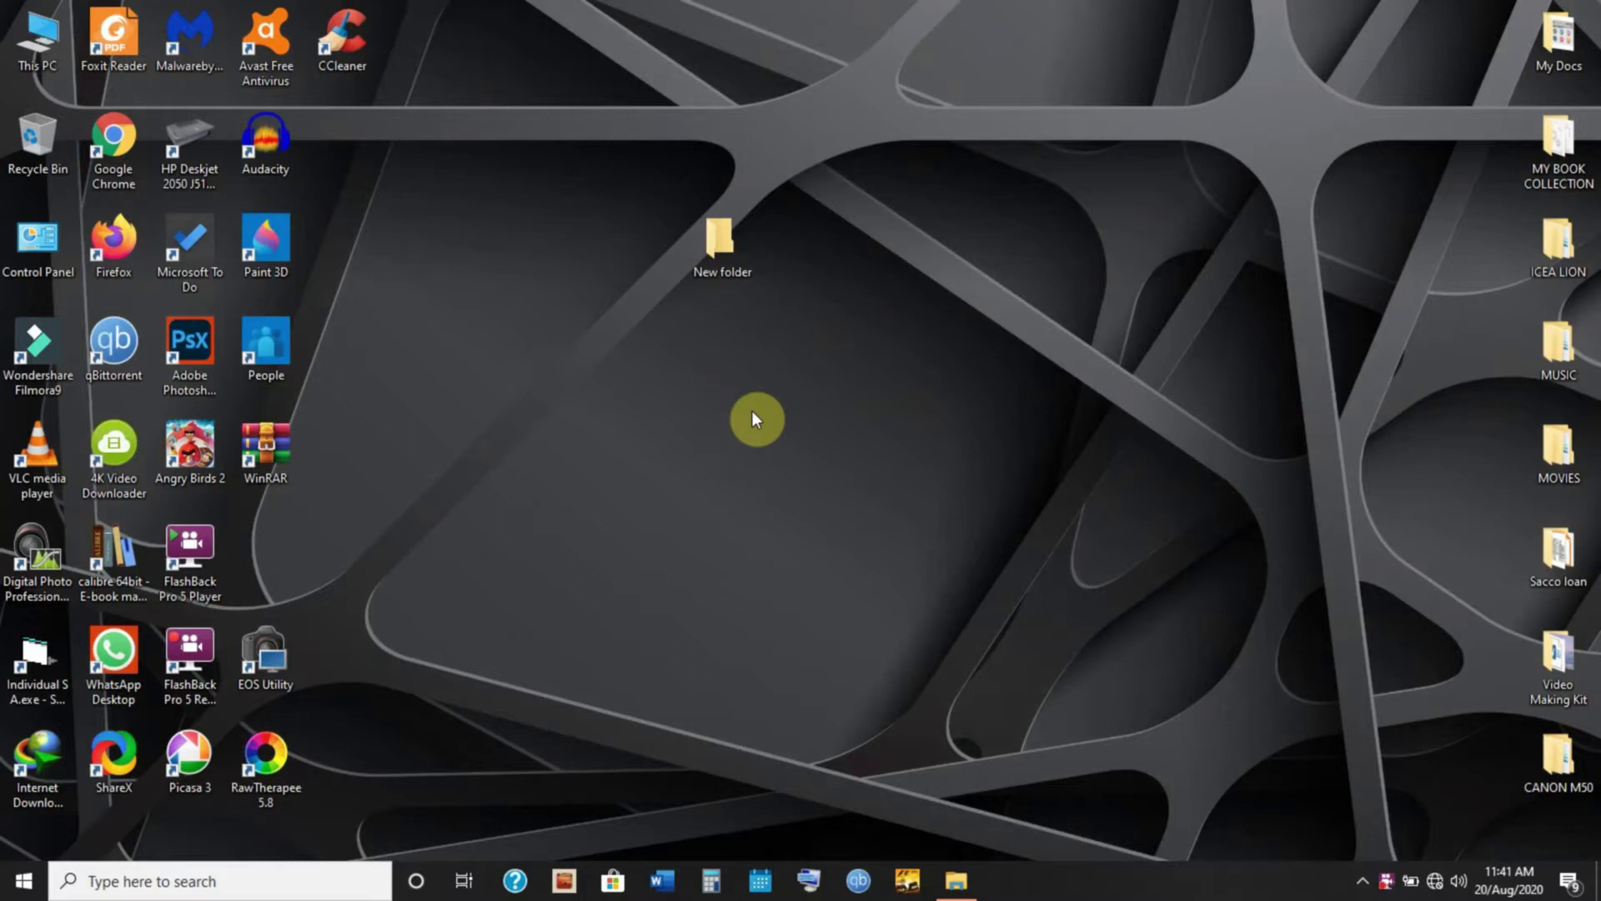
- Open the MOVIES folder on the desktop and then its Singles subfolder
left_click(782, 403)
mouse_move(1561, 448)
key("Return")
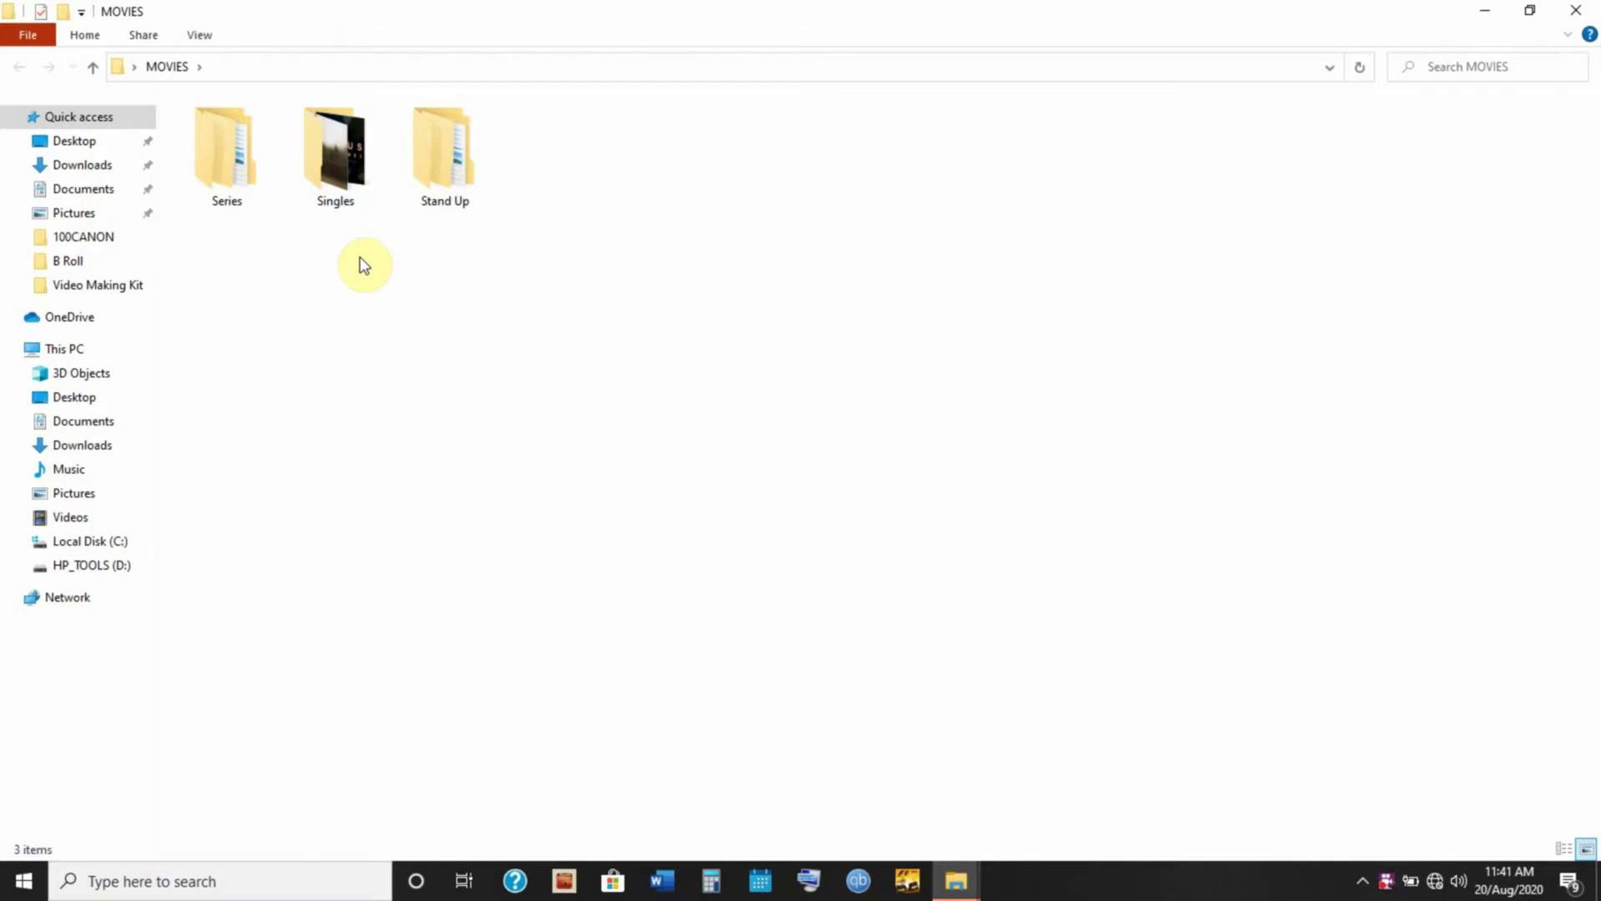
double_click(335, 154)
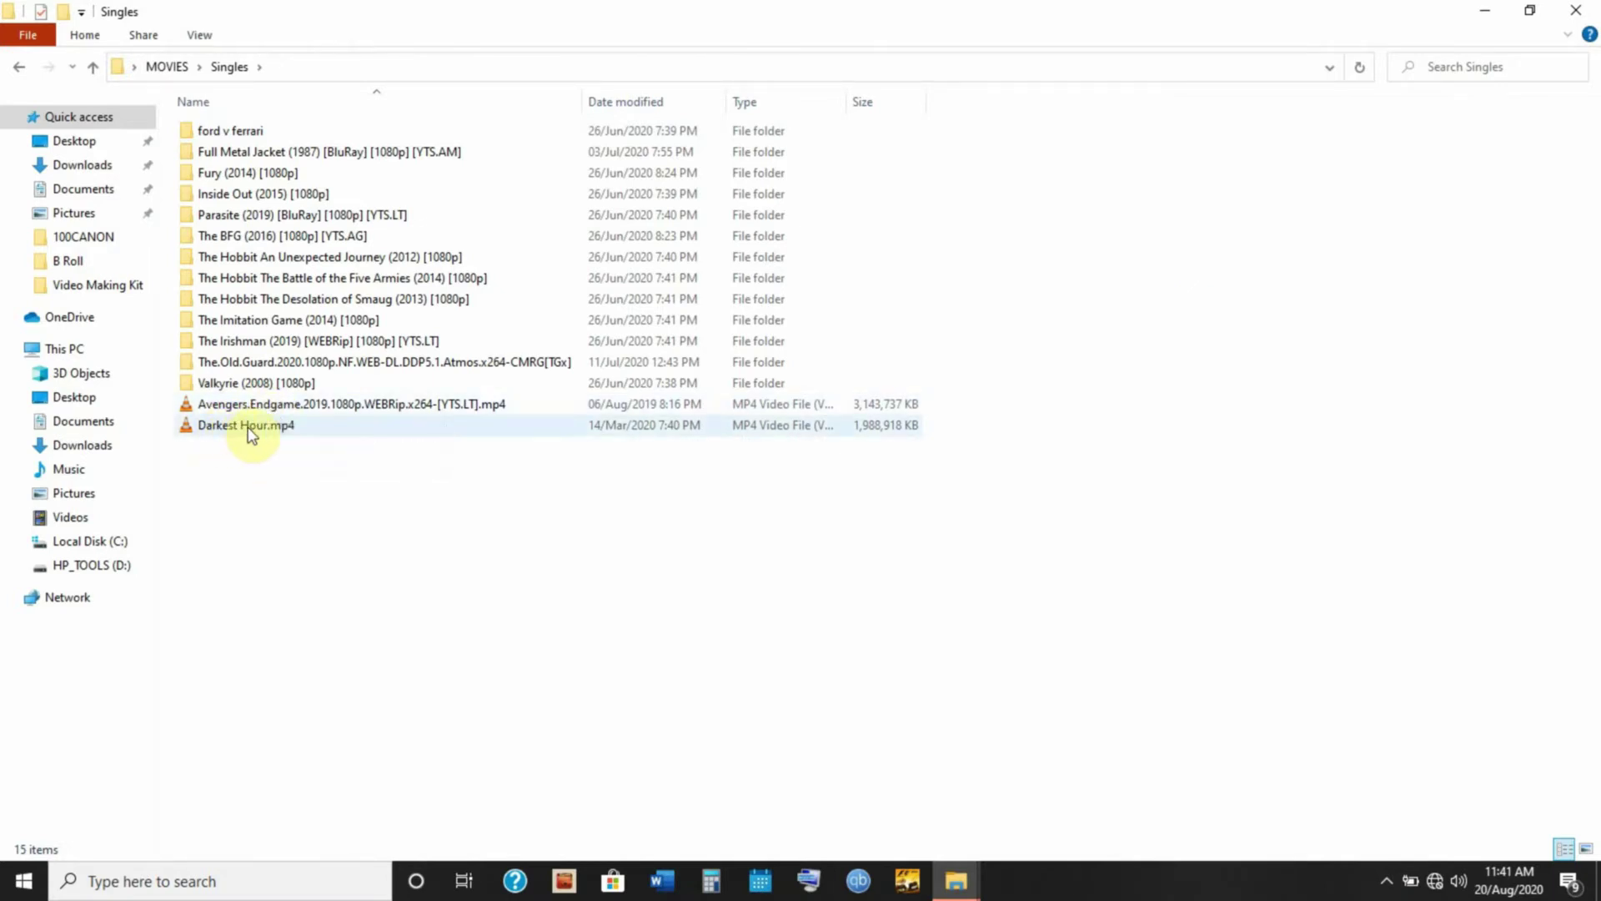
- Play the Avengers.Endgame .mp4 and minimize the Explorer window to show the desktop
mouse_move(250, 433)
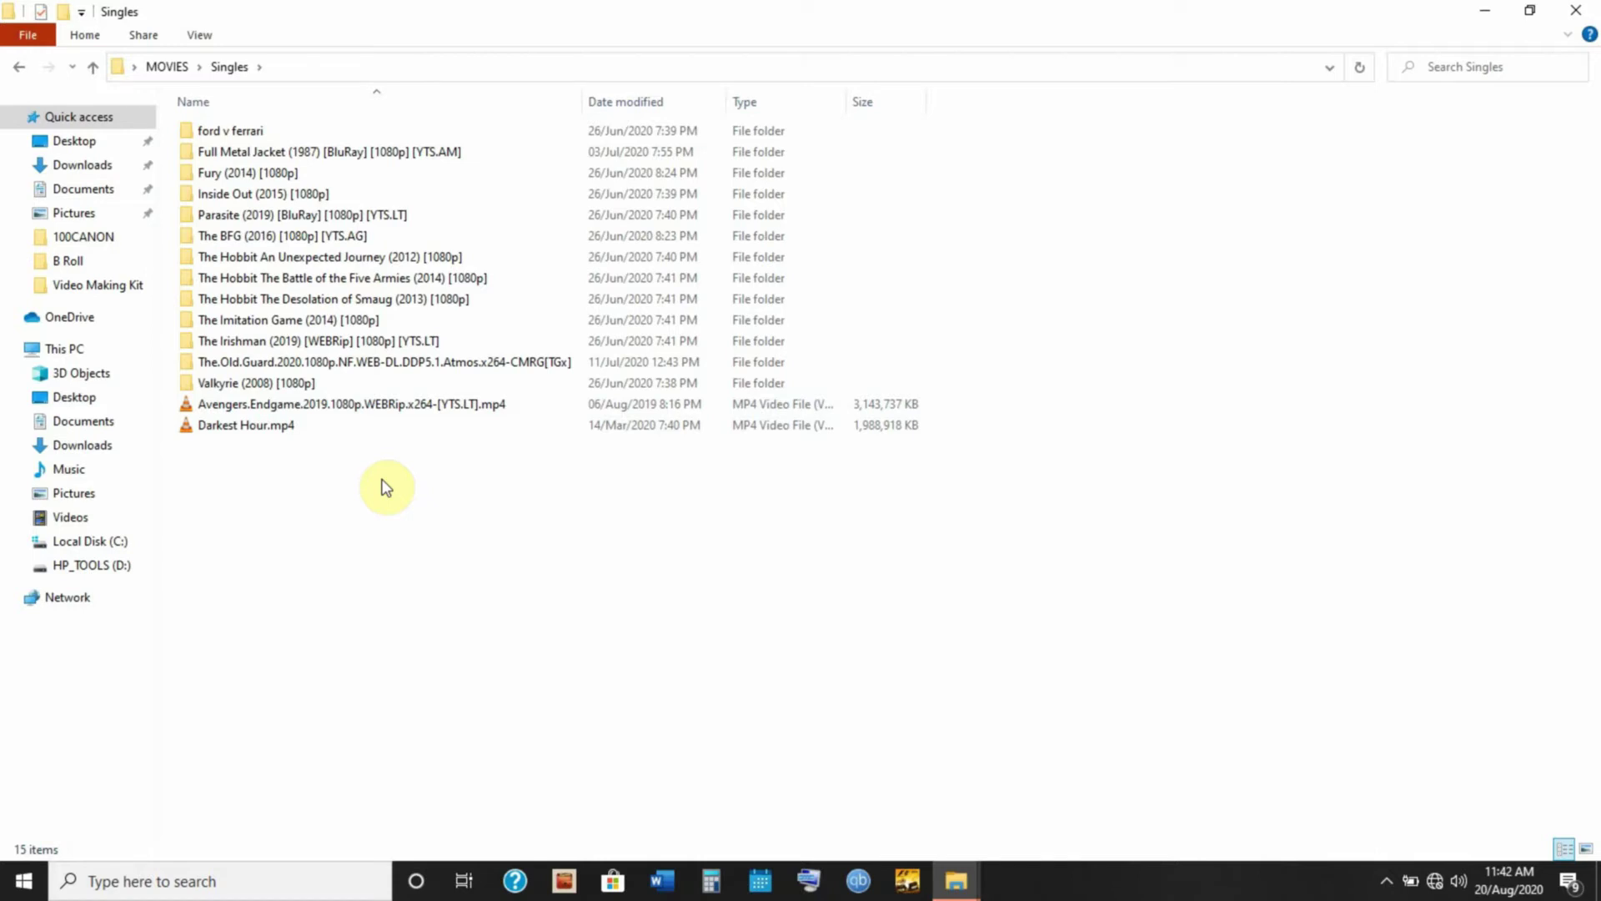
double_click(328, 405)
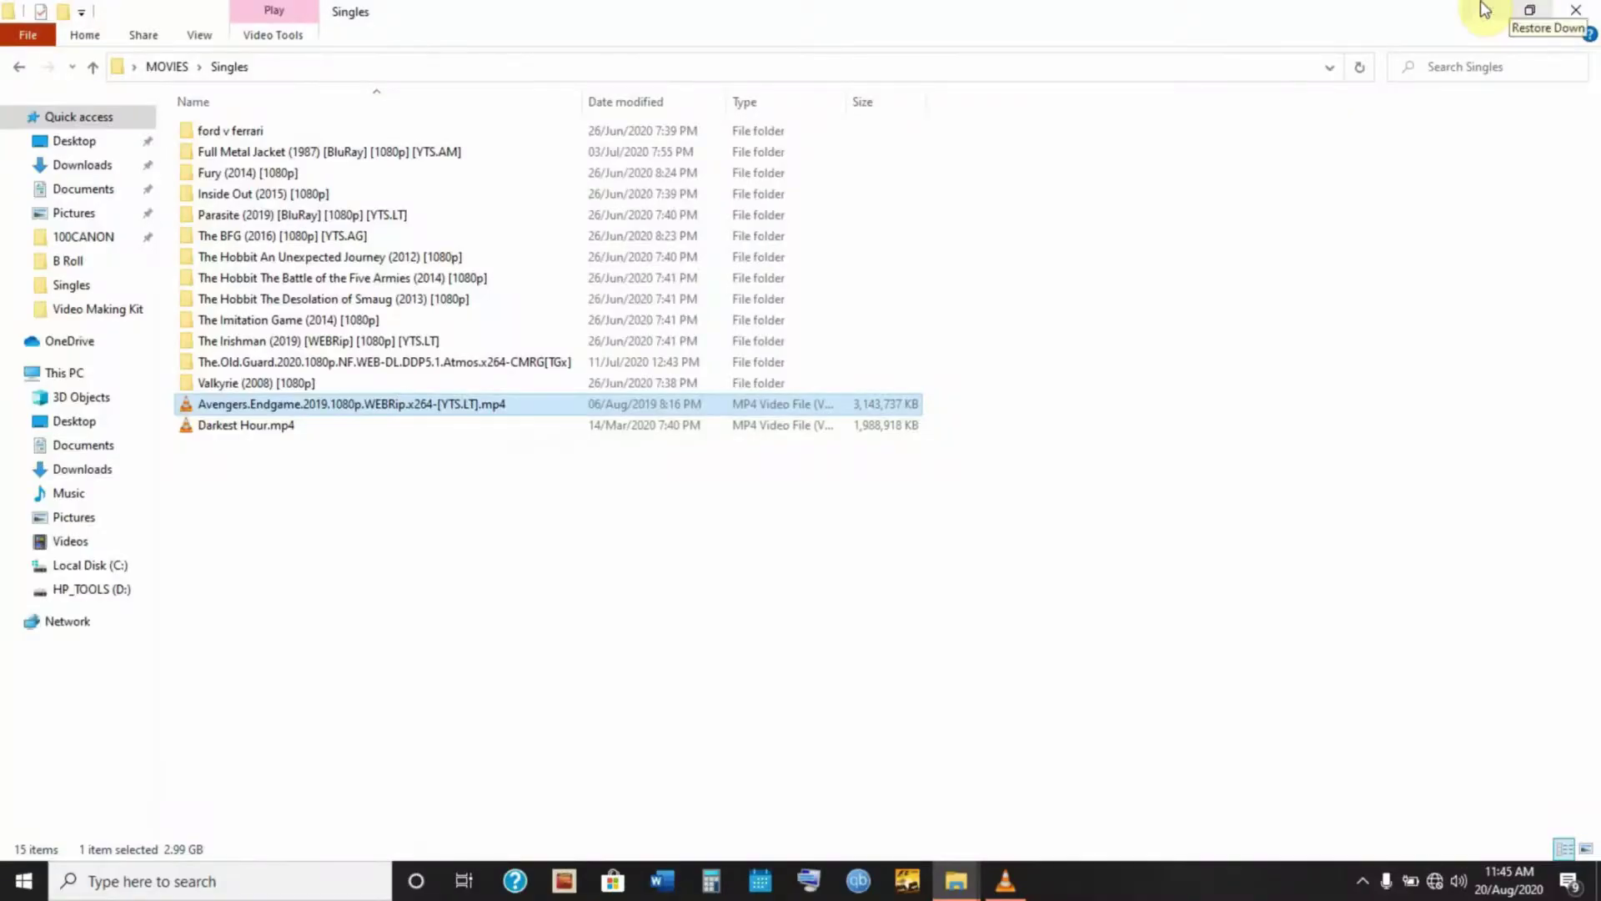
left_click(1494, 12)
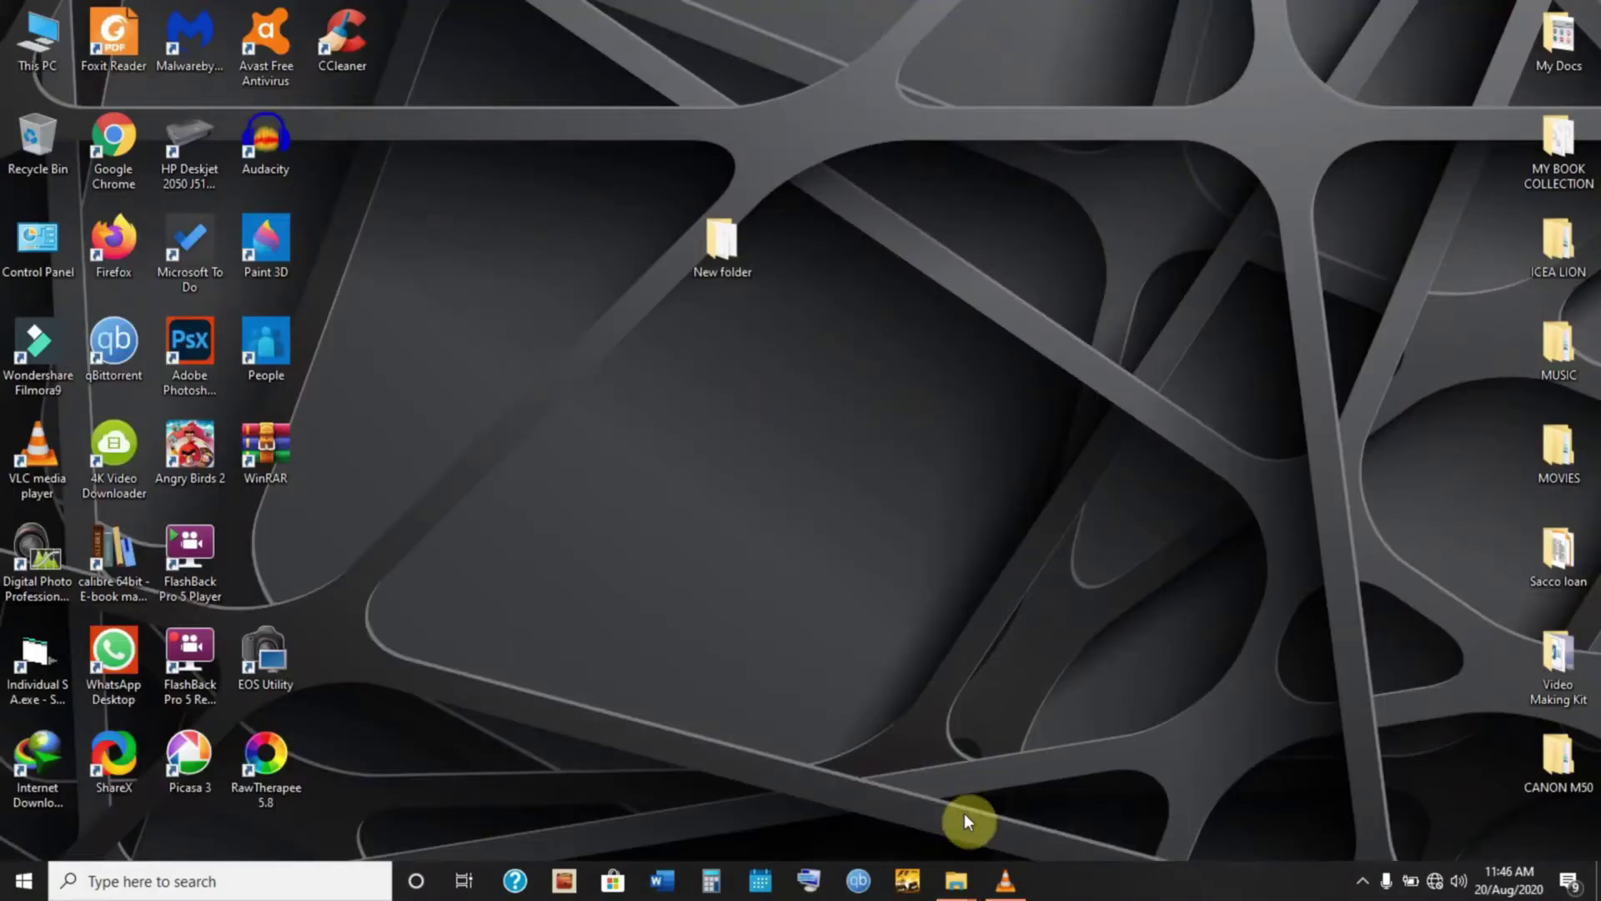
- Turn Wi-Fi on from the taskbar network flyout and launch Firefox from the desktop
mouse_move(957, 881)
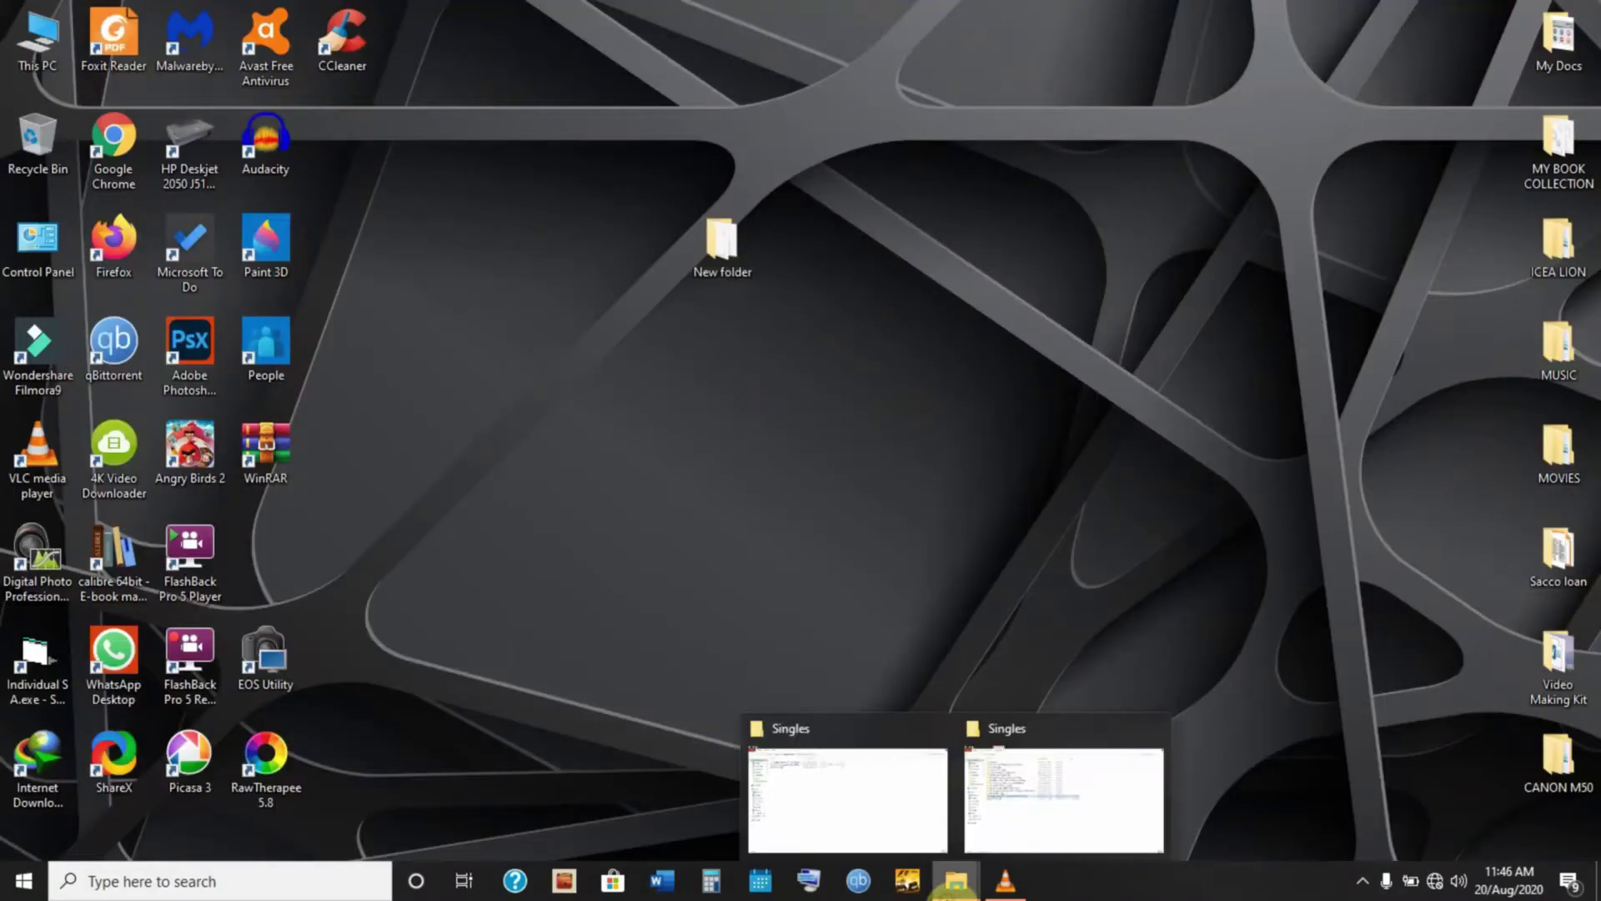
left_click(1433, 877)
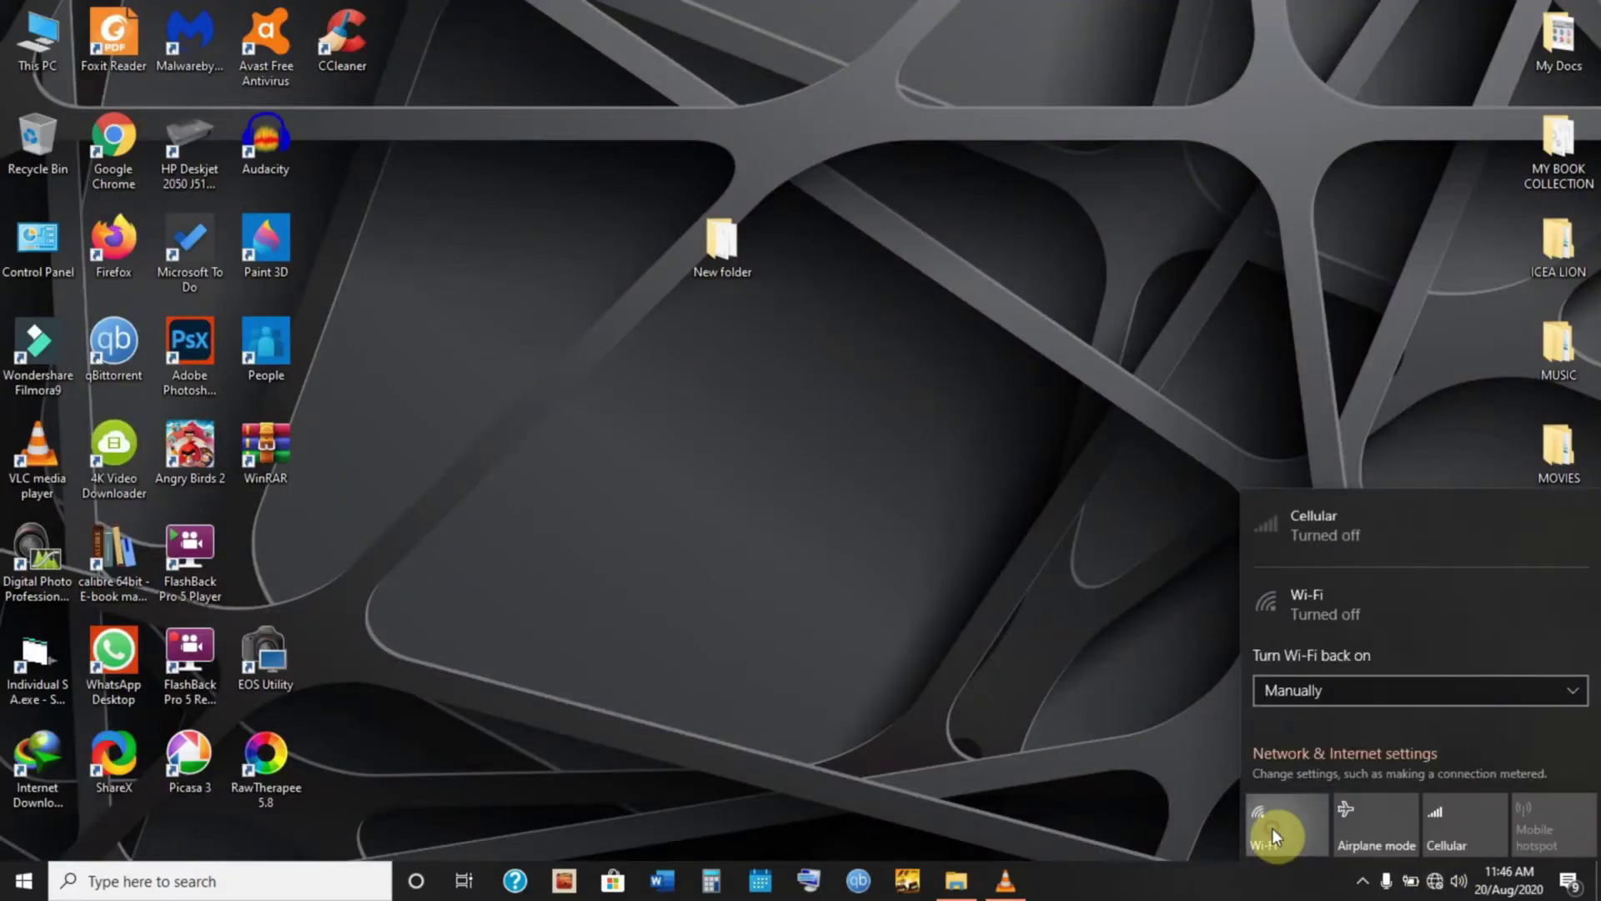
left_click(1273, 828)
left_click(997, 479)
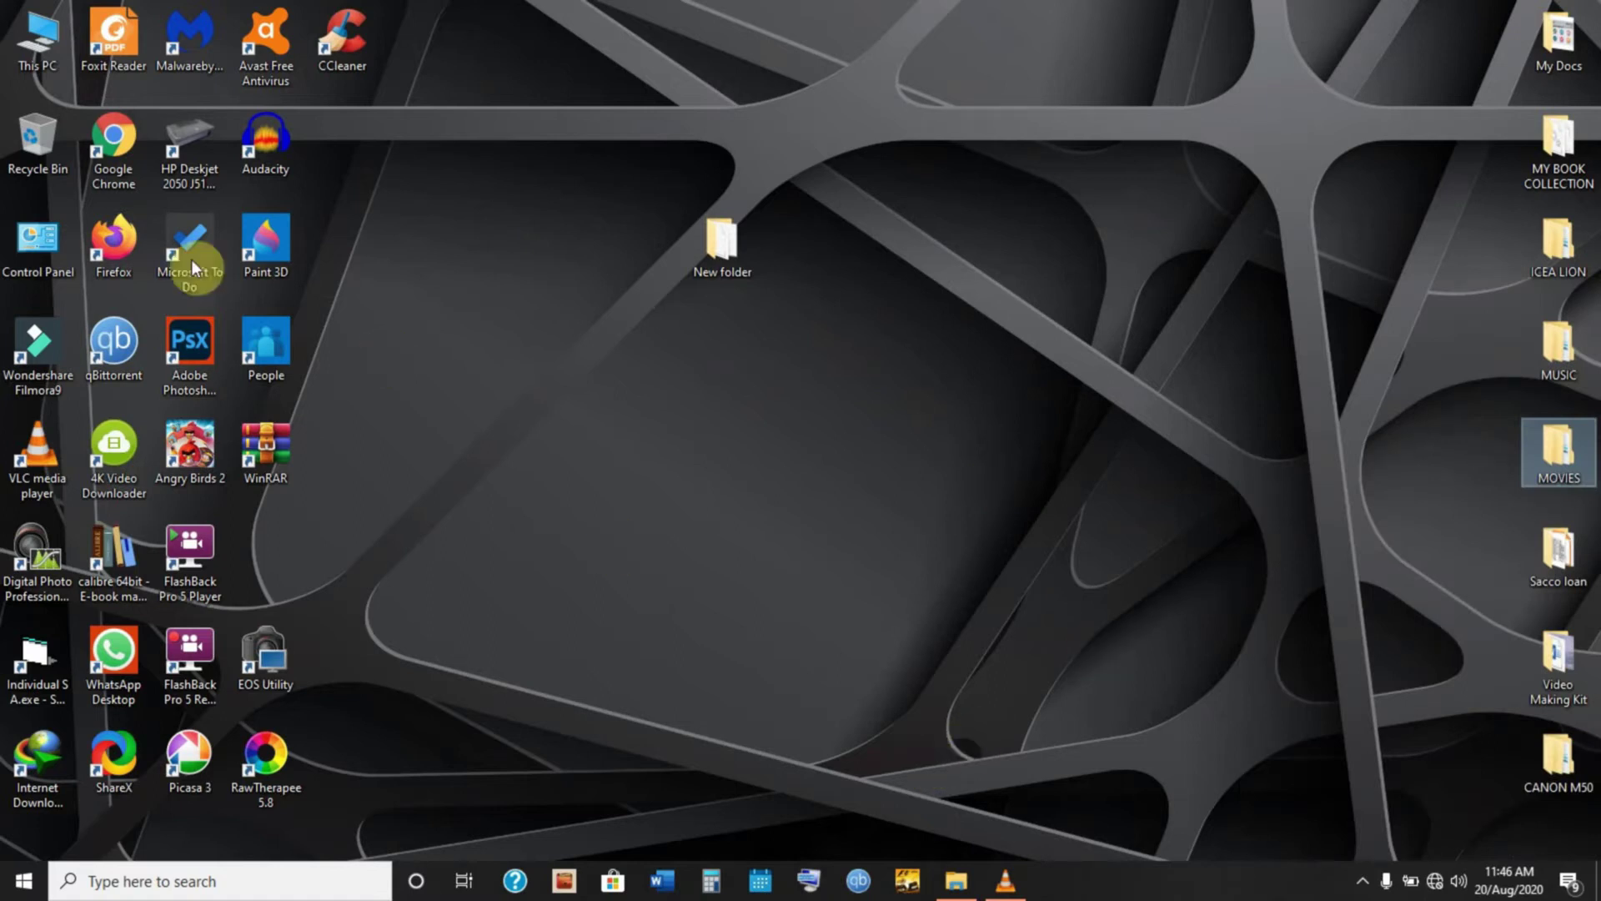
double_click(113, 242)
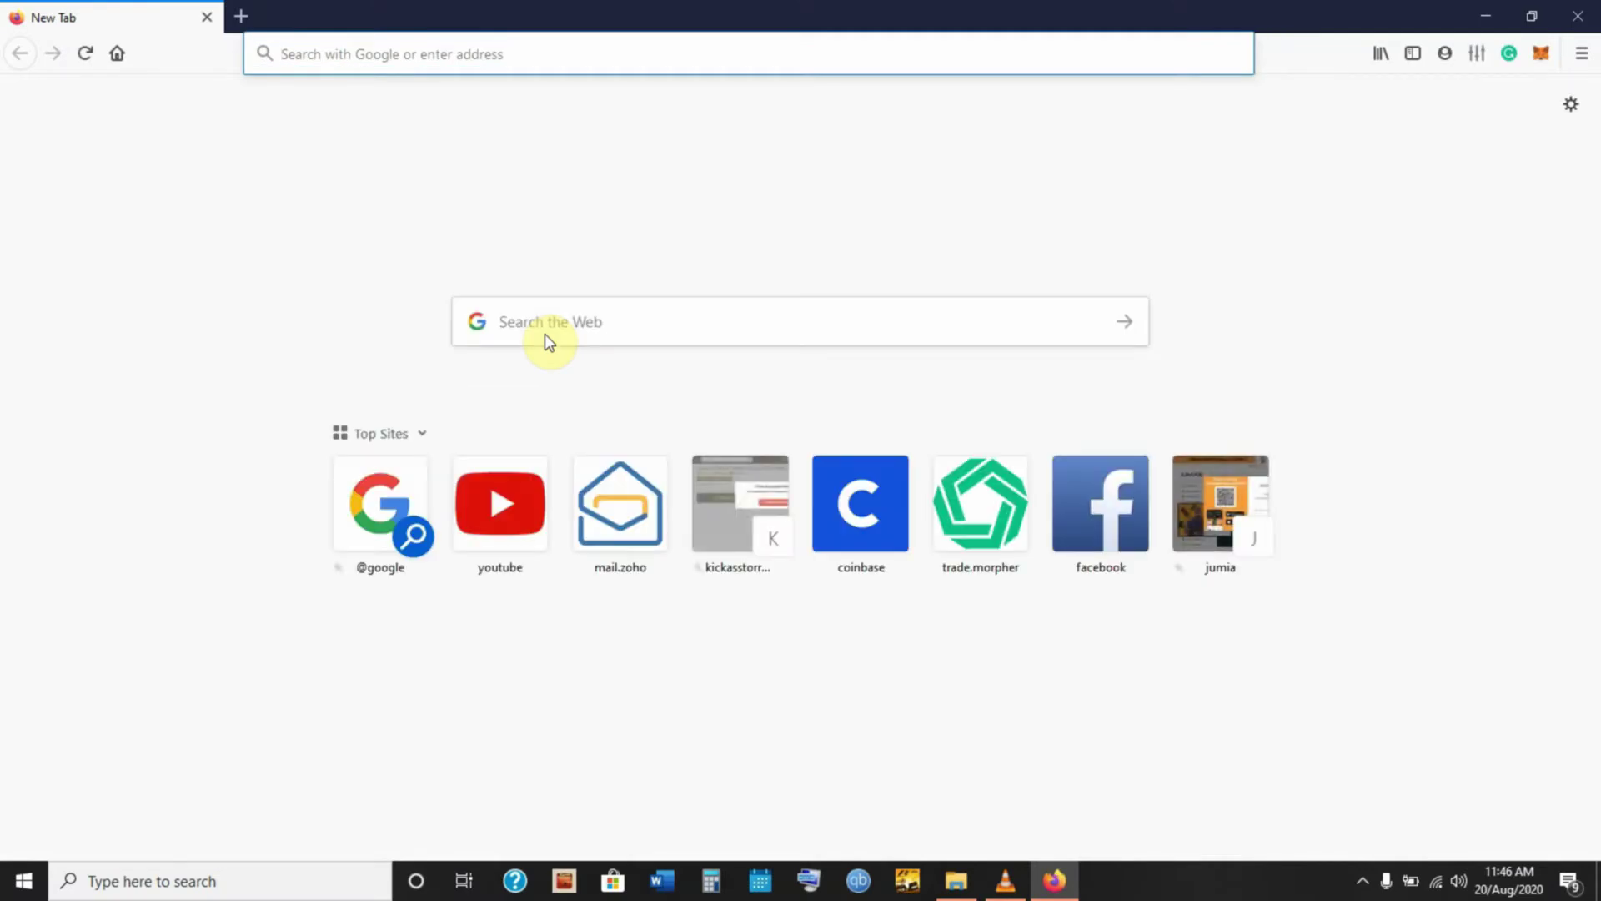
- Search the web for 'Avengers Endgame English Subtitles'
left_click(672, 309)
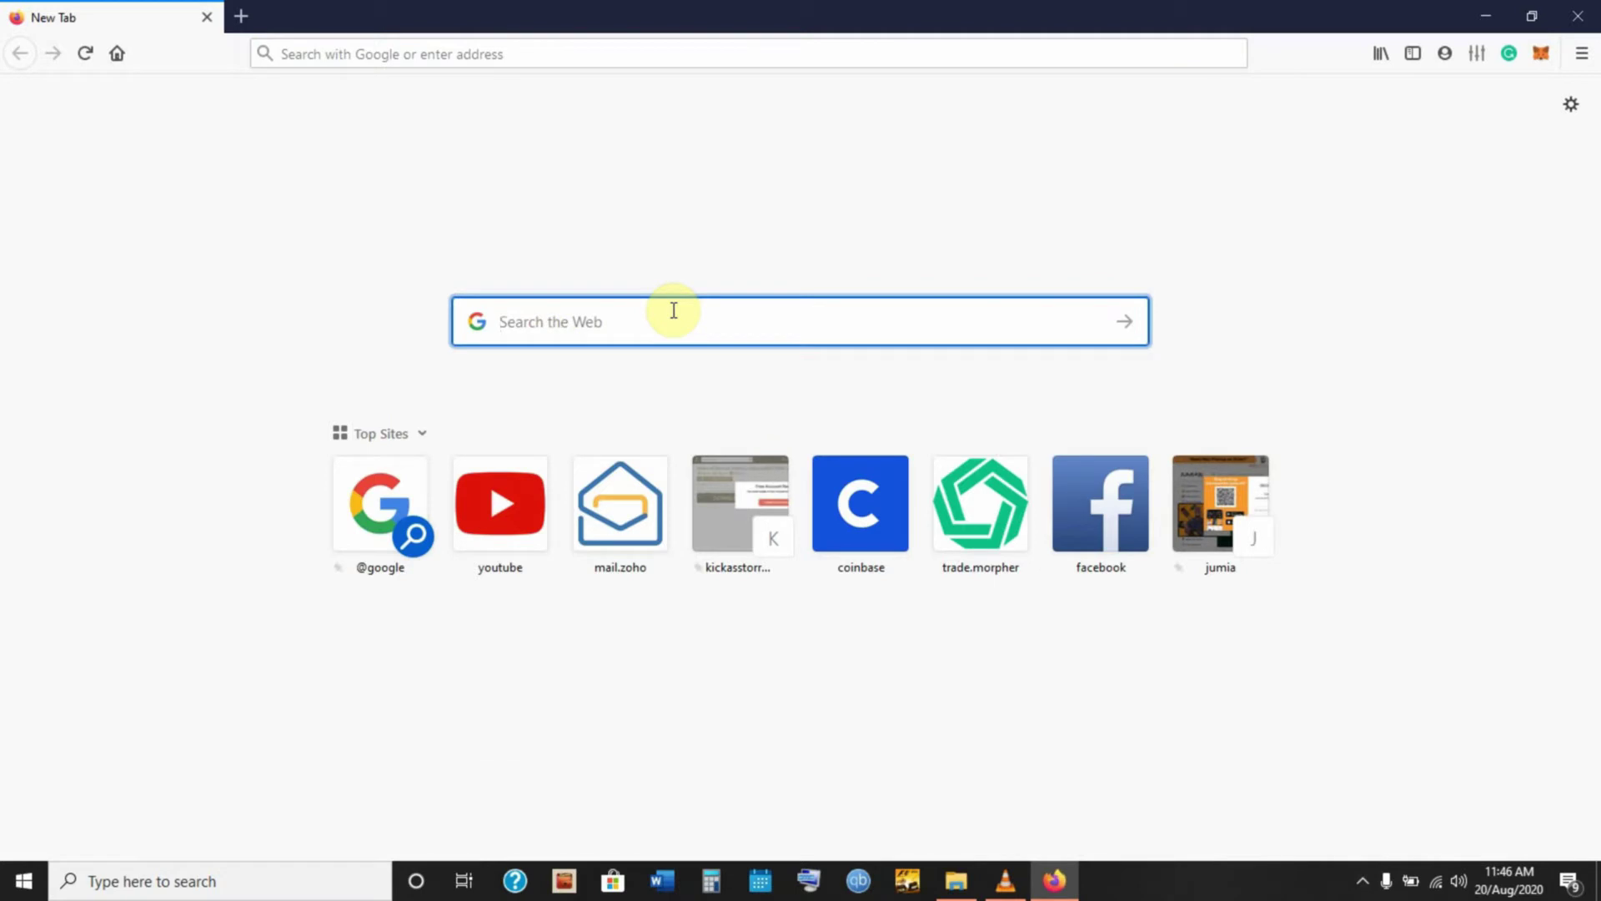
type("A")
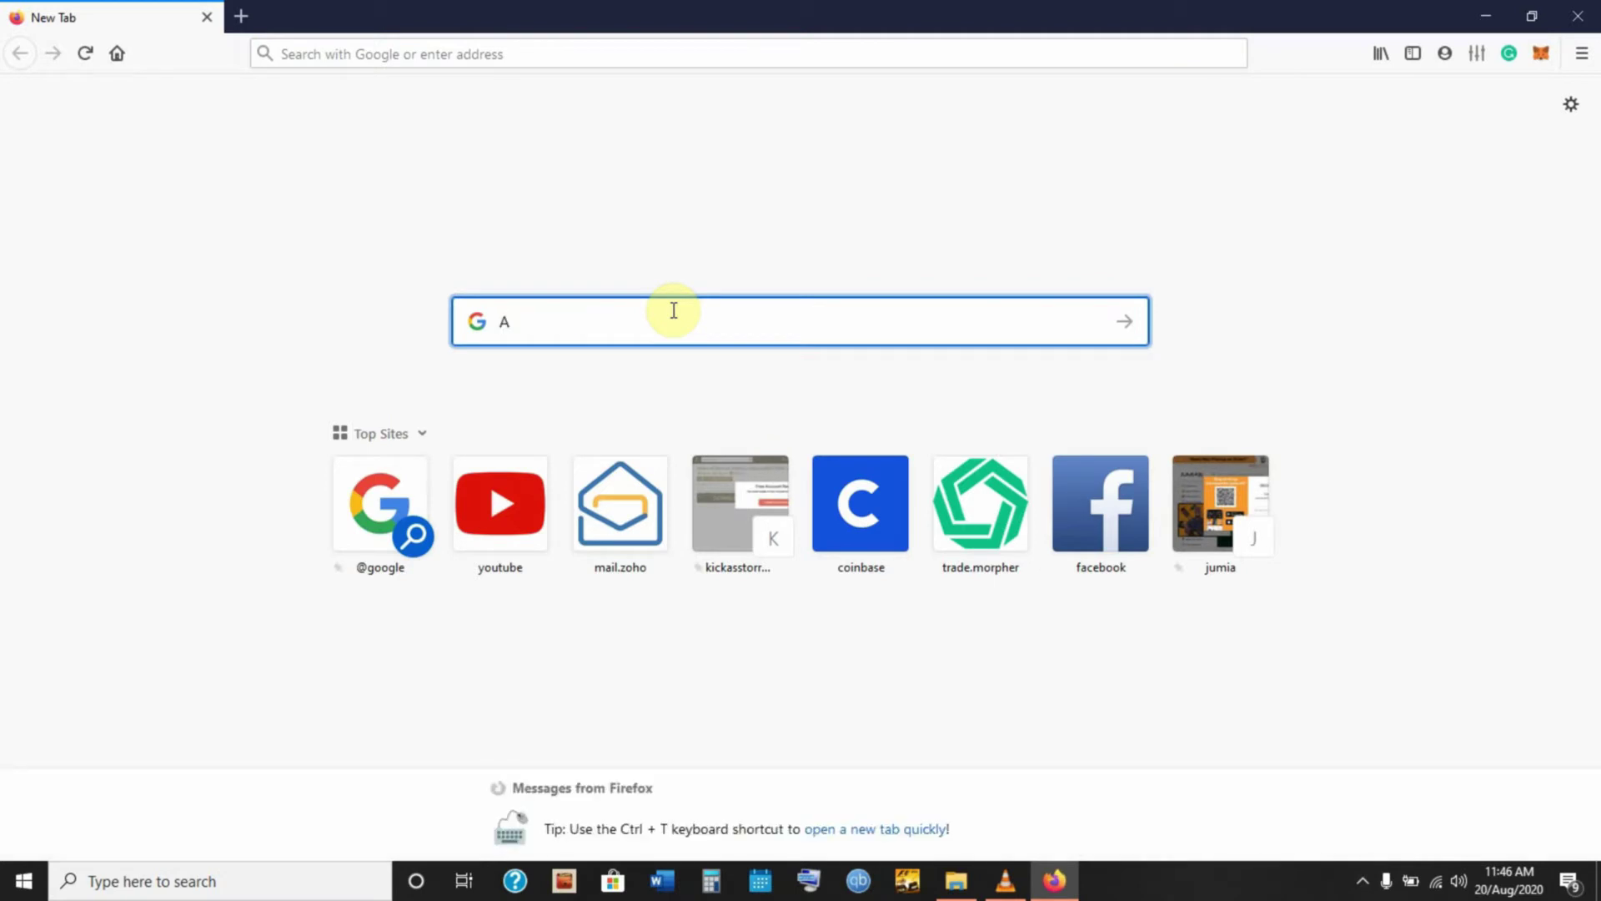
type("vengers Endgame")
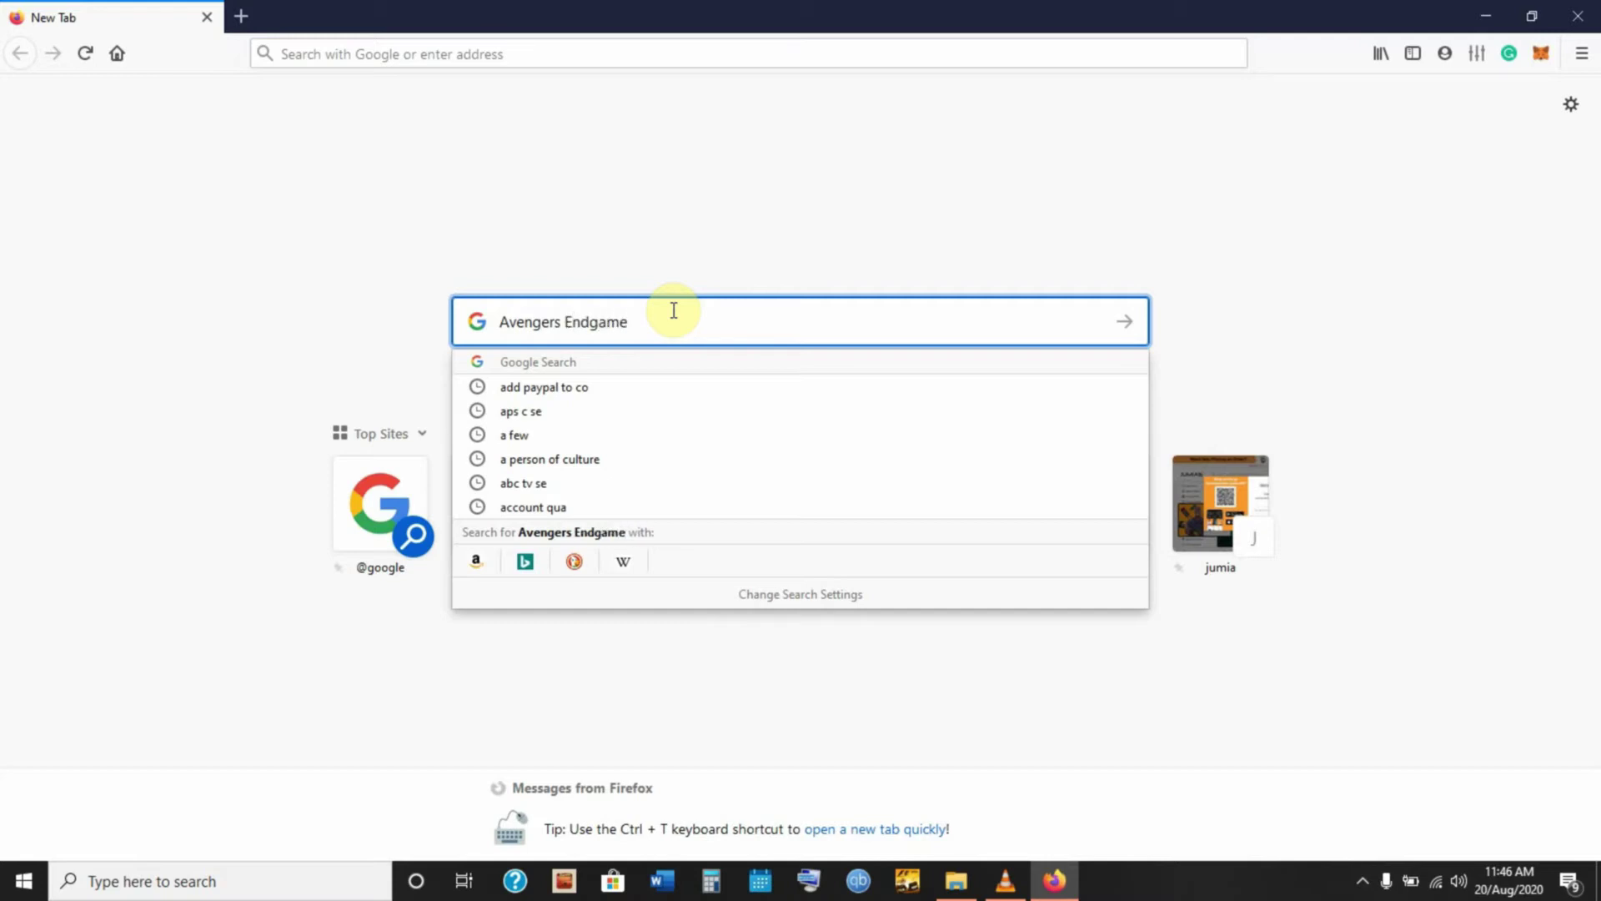
type(" Z")
key("BackSpace")
type("English Subtittles")
key("Return")
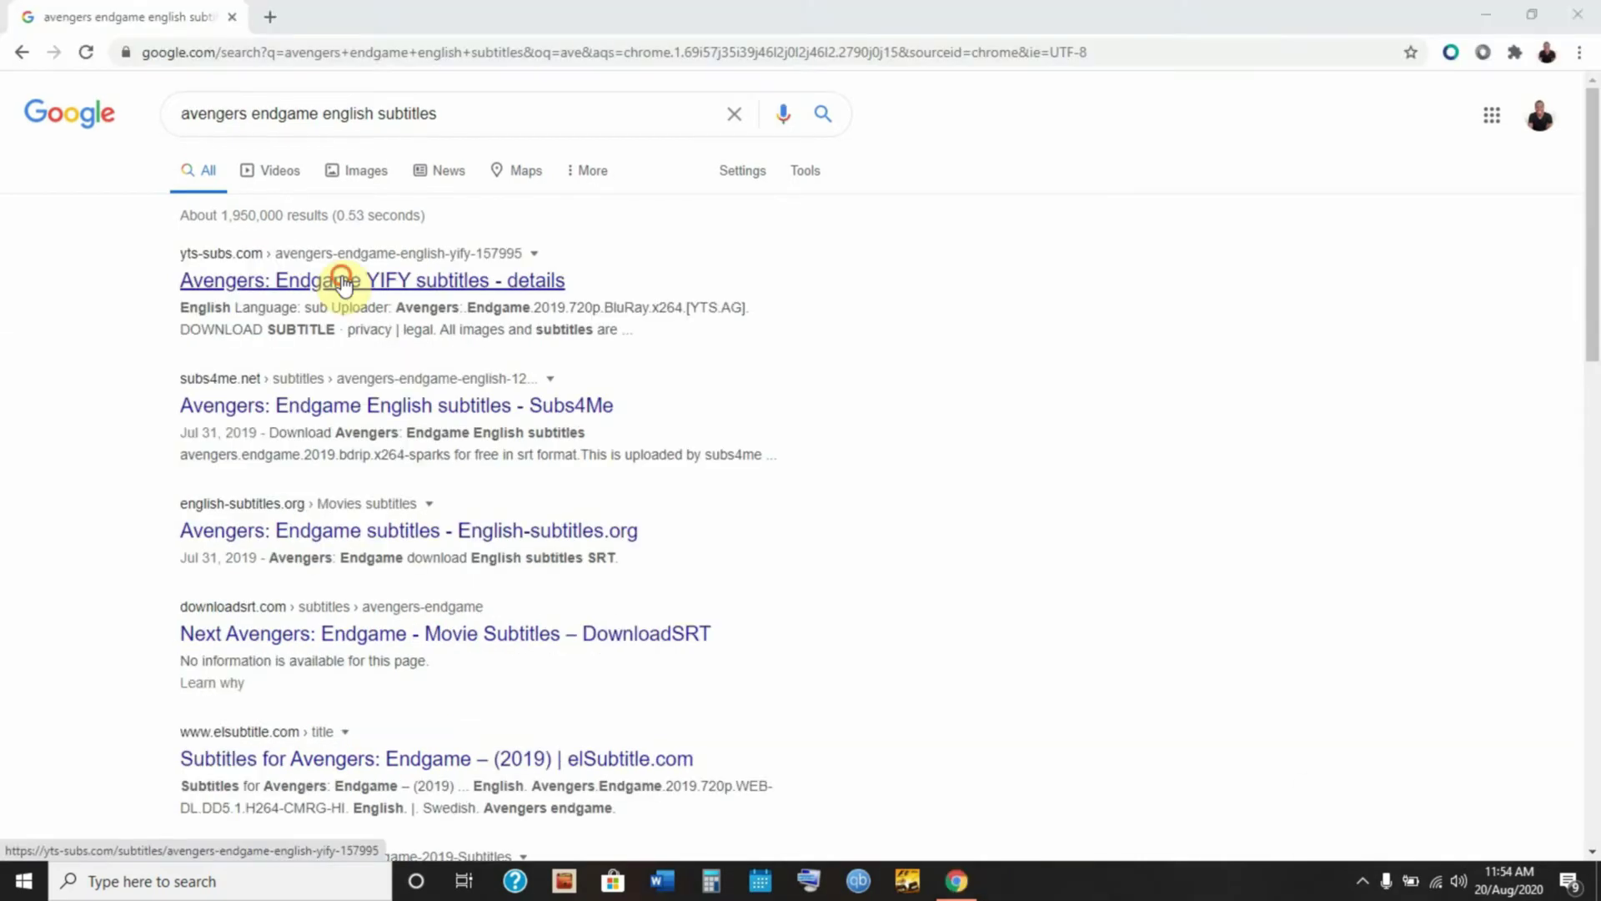
- Open the Avengers: Endgame (2019) page on yts-subs.com, then minimize the browser and select MOVIES
left_click(342, 282)
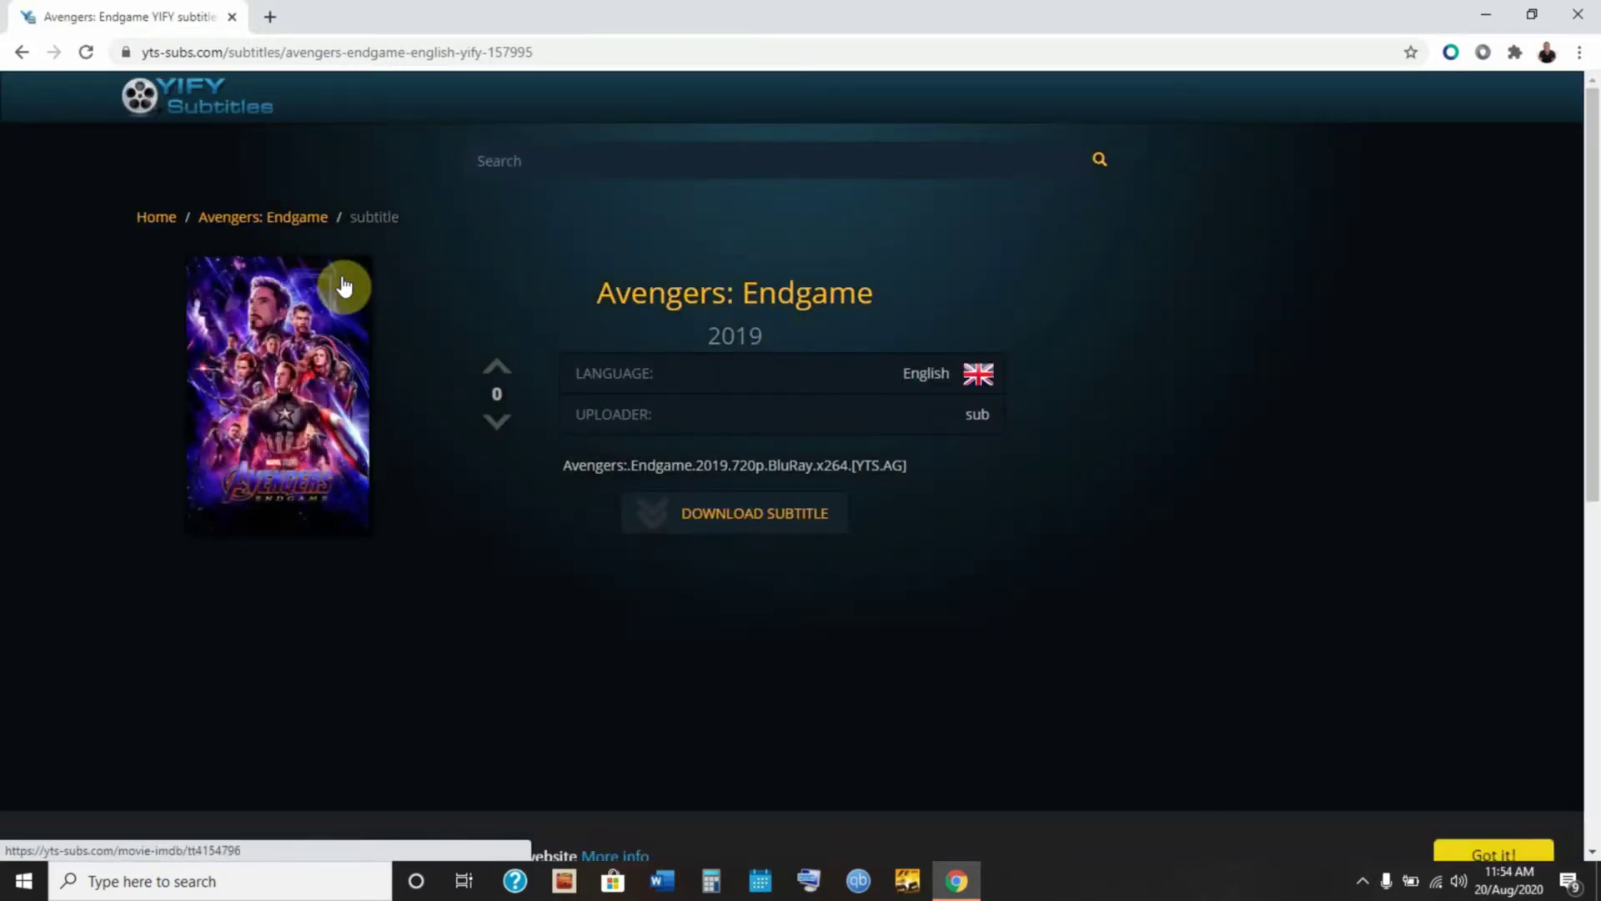
left_click(246, 342)
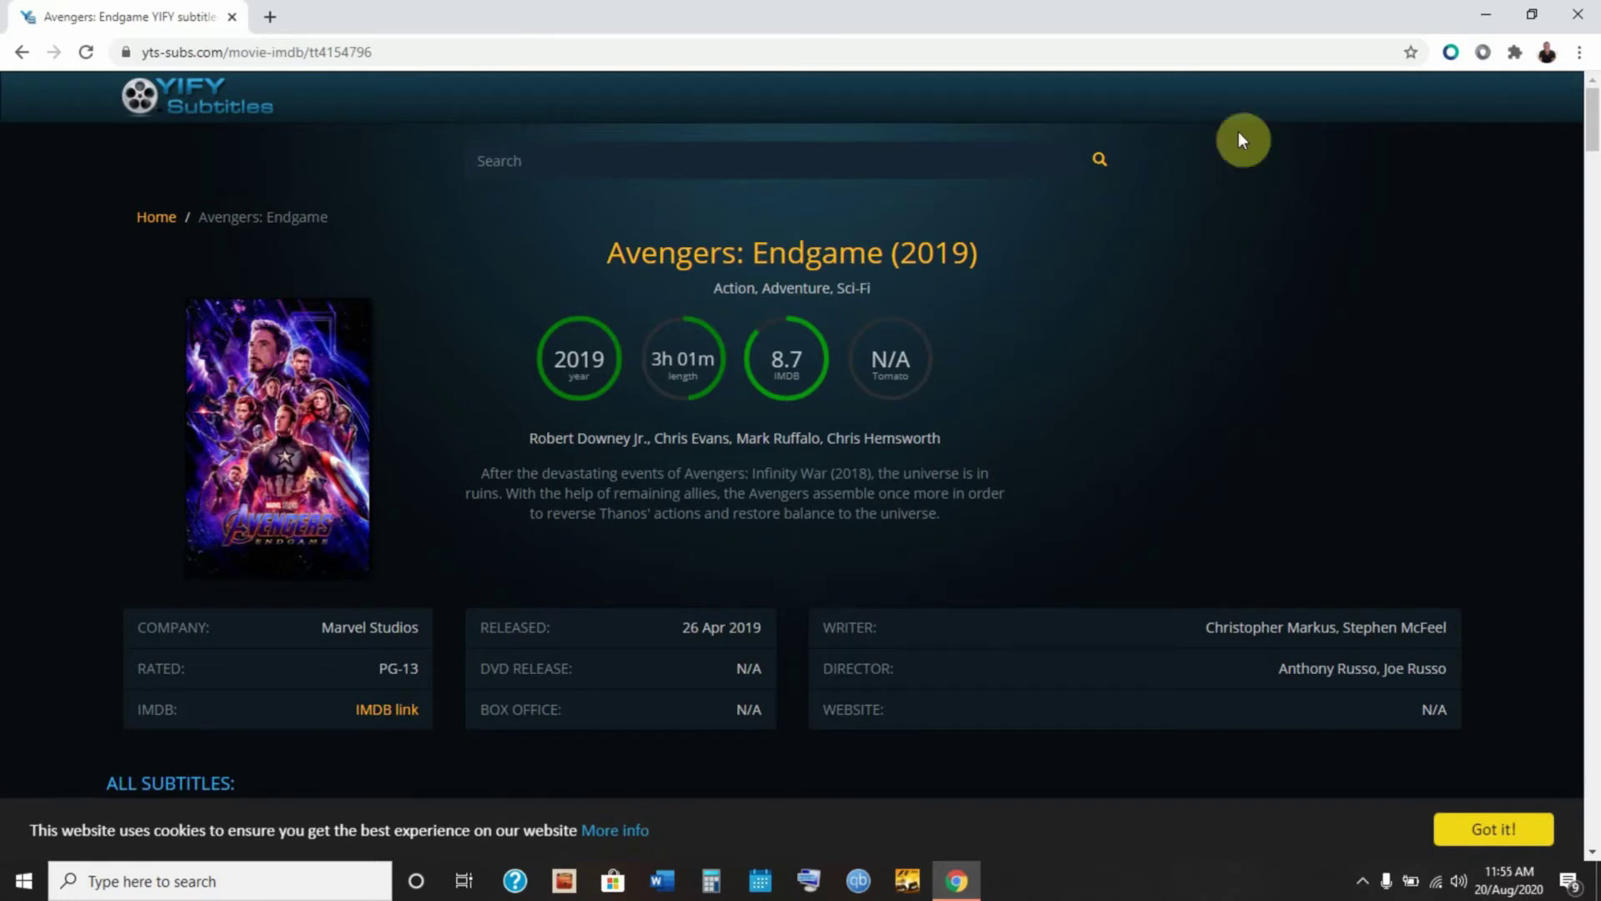
left_click(1486, 14)
left_click(1558, 450)
- Reopen MOVIES > Singles in File Explorer, then switch back to the subtitles web page
key("Return")
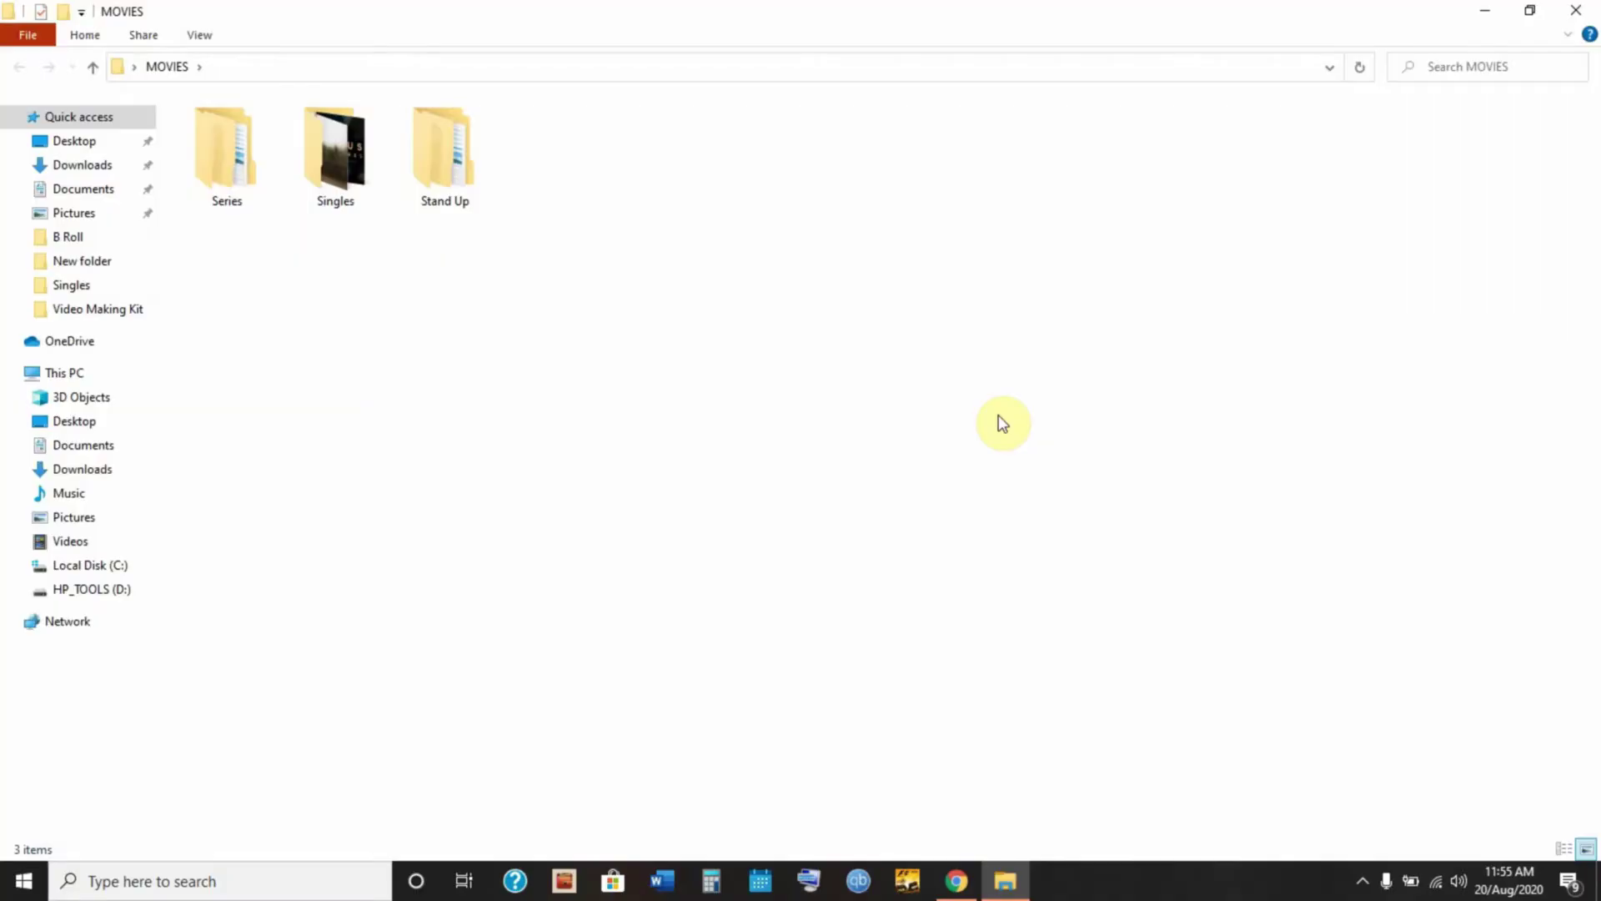
double_click(317, 167)
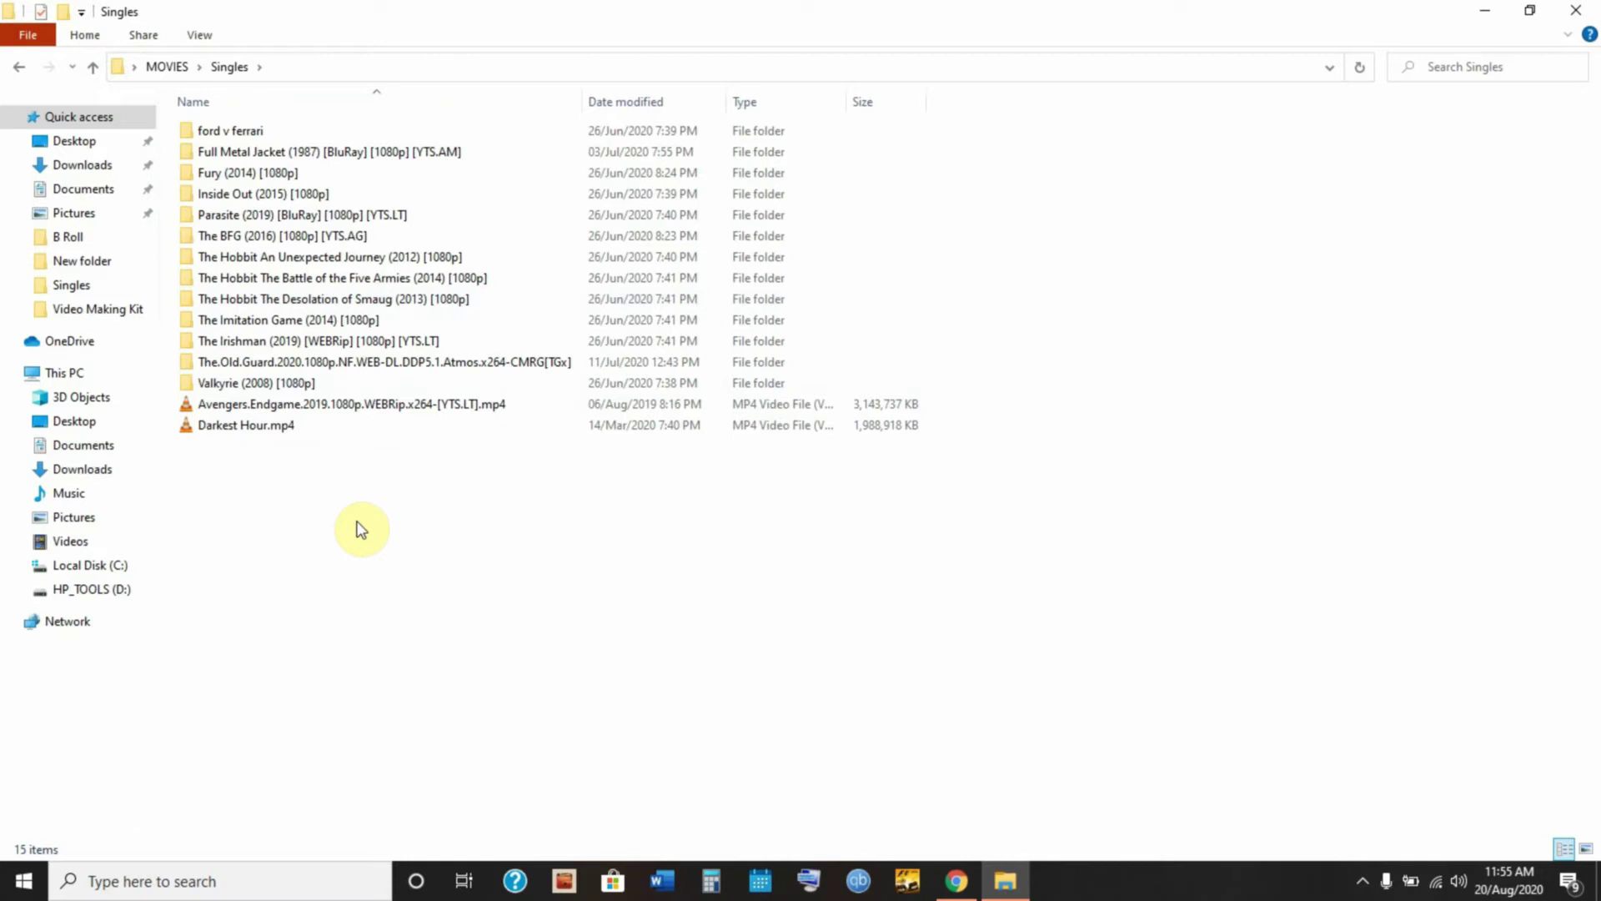
mouse_move(294, 409)
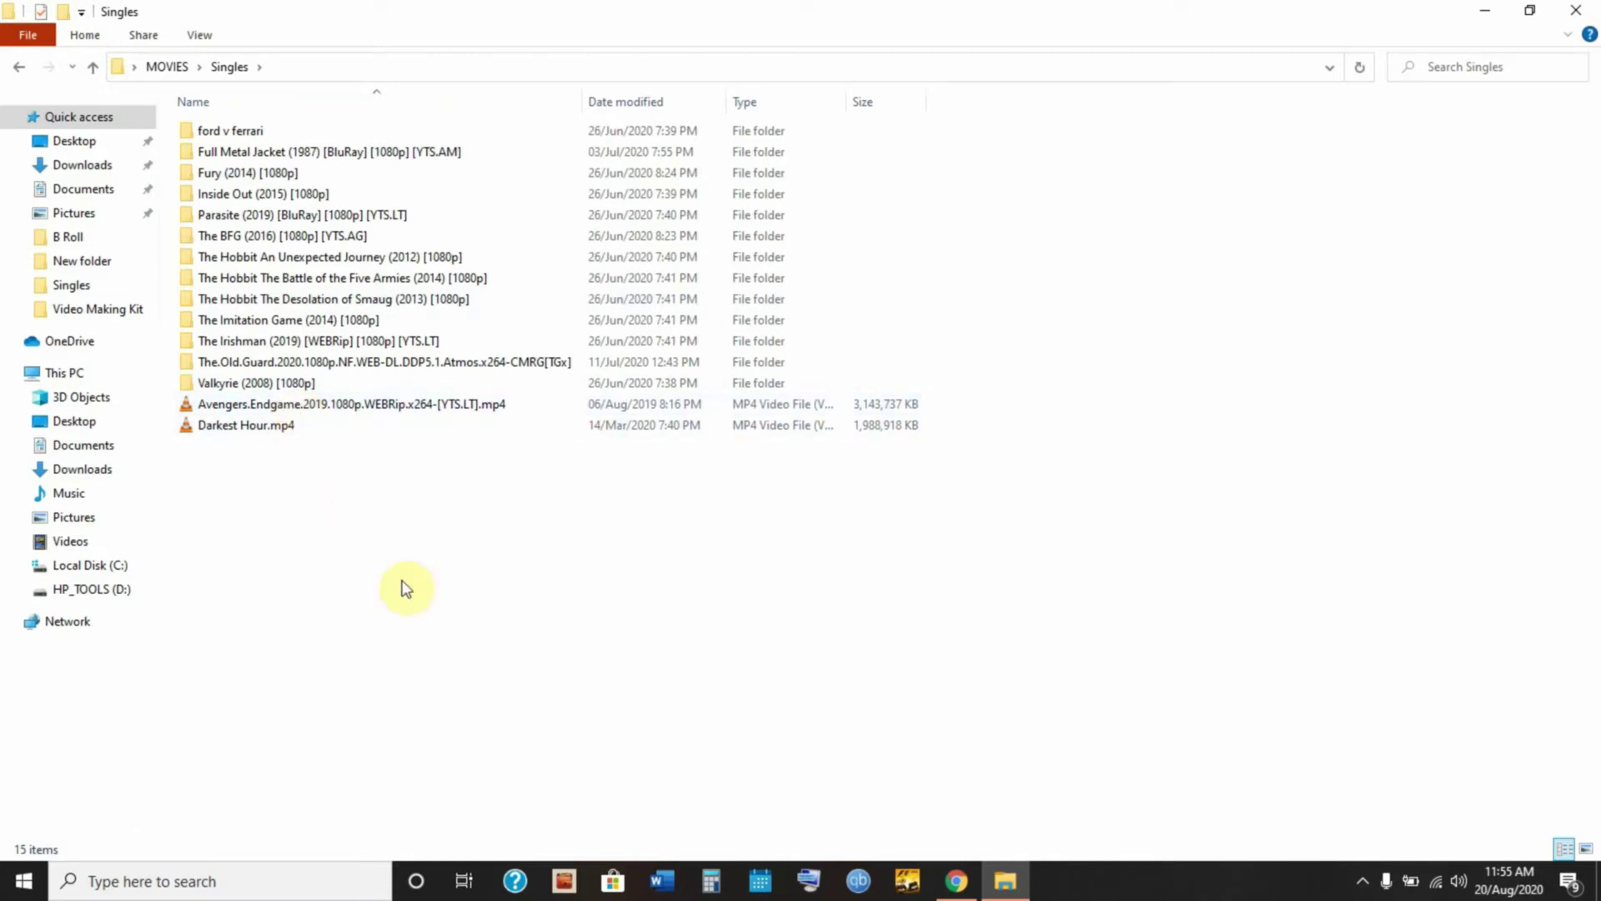
left_click(956, 880)
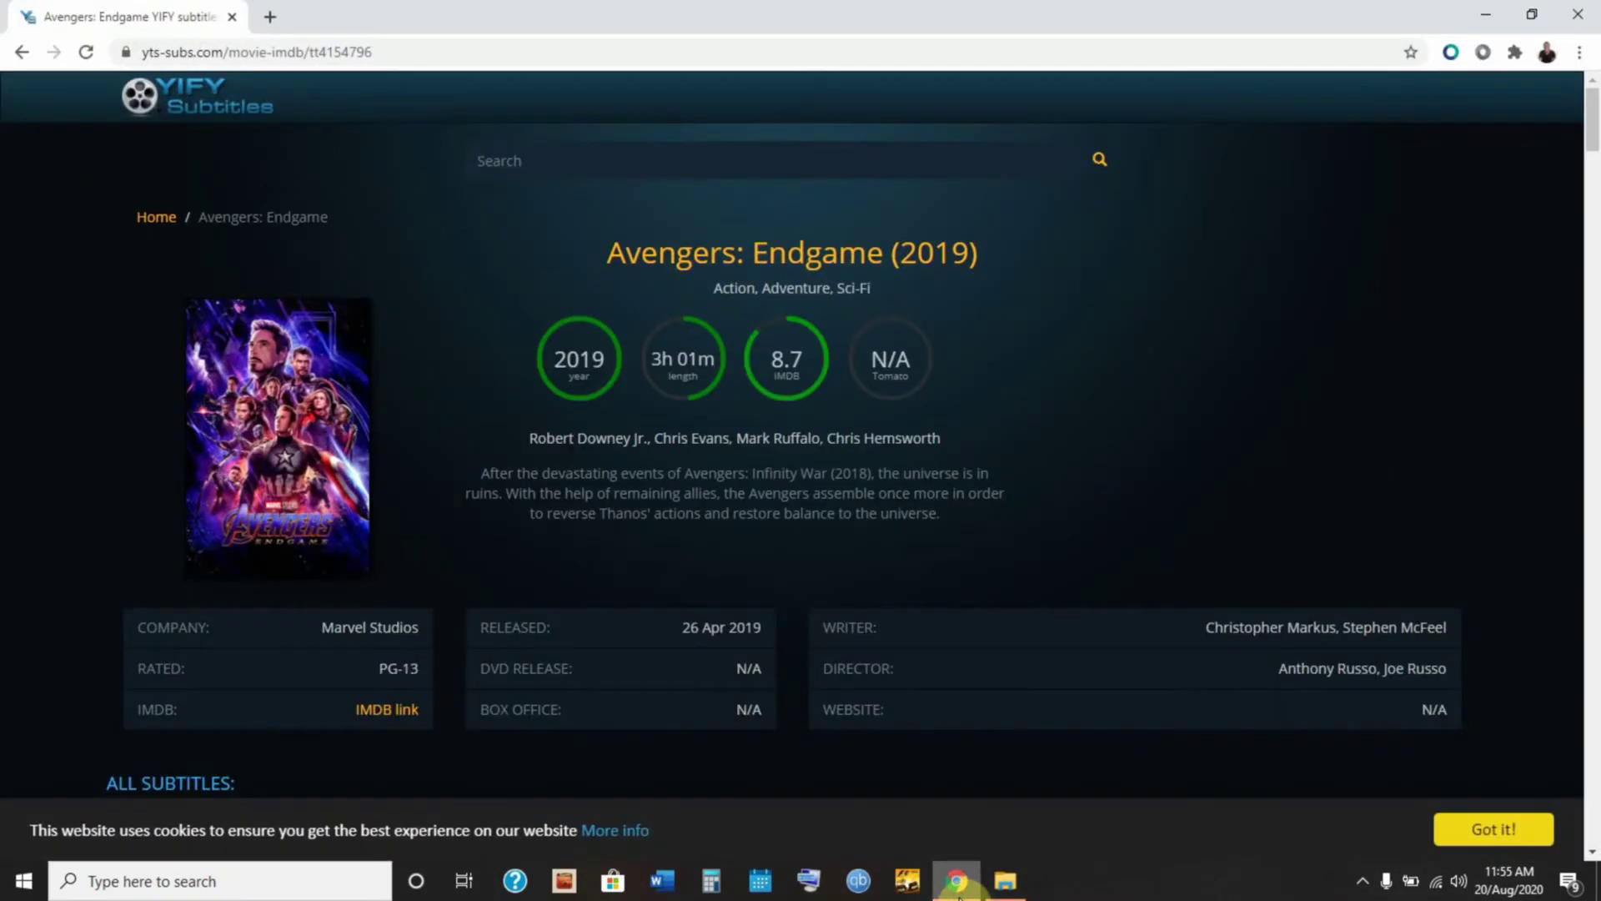
- Download the English Avengers.Endgame.2019.720p.WEBRip.x264-YTS subtitle zip and minimize the browser
scroll(804, 297, "down", 20)
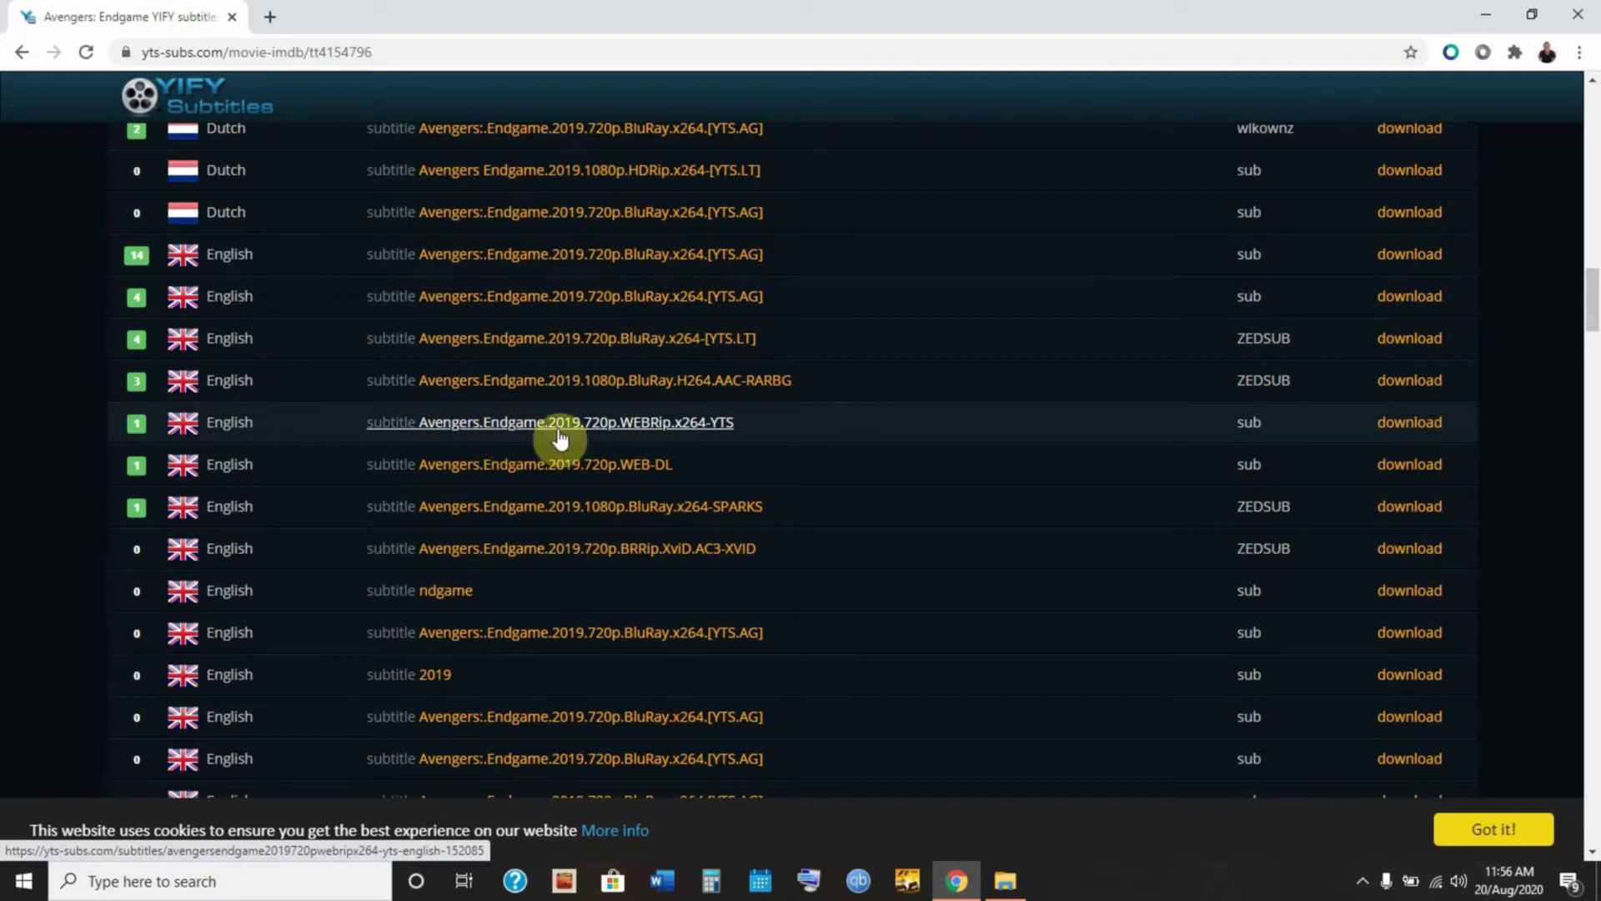
left_click(655, 435)
left_click(736, 519)
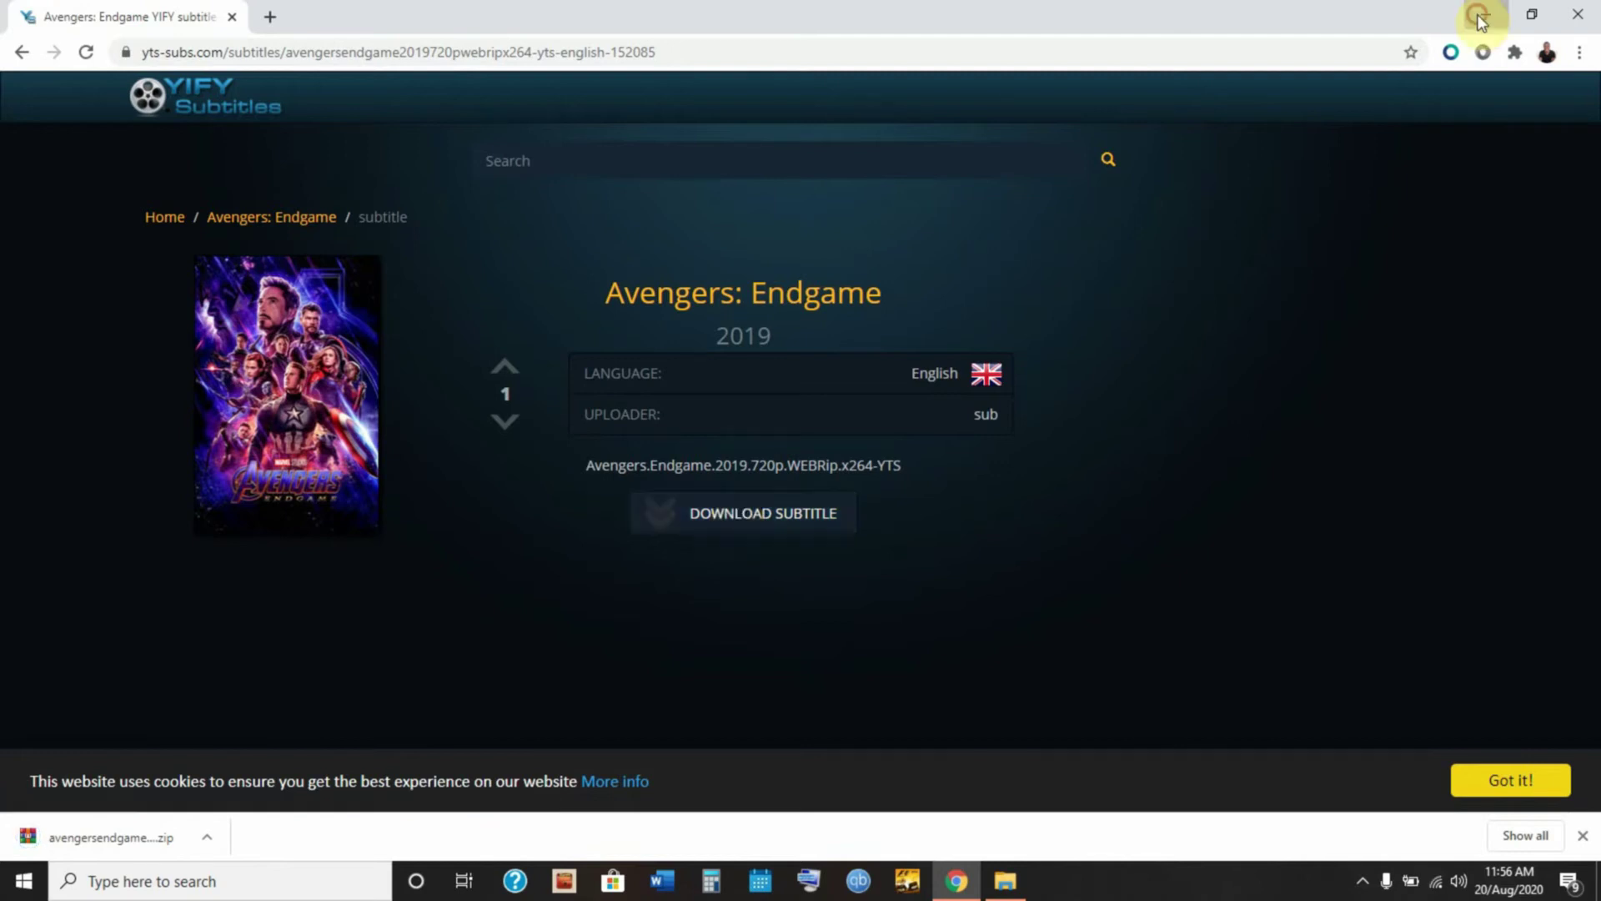
left_click(1480, 17)
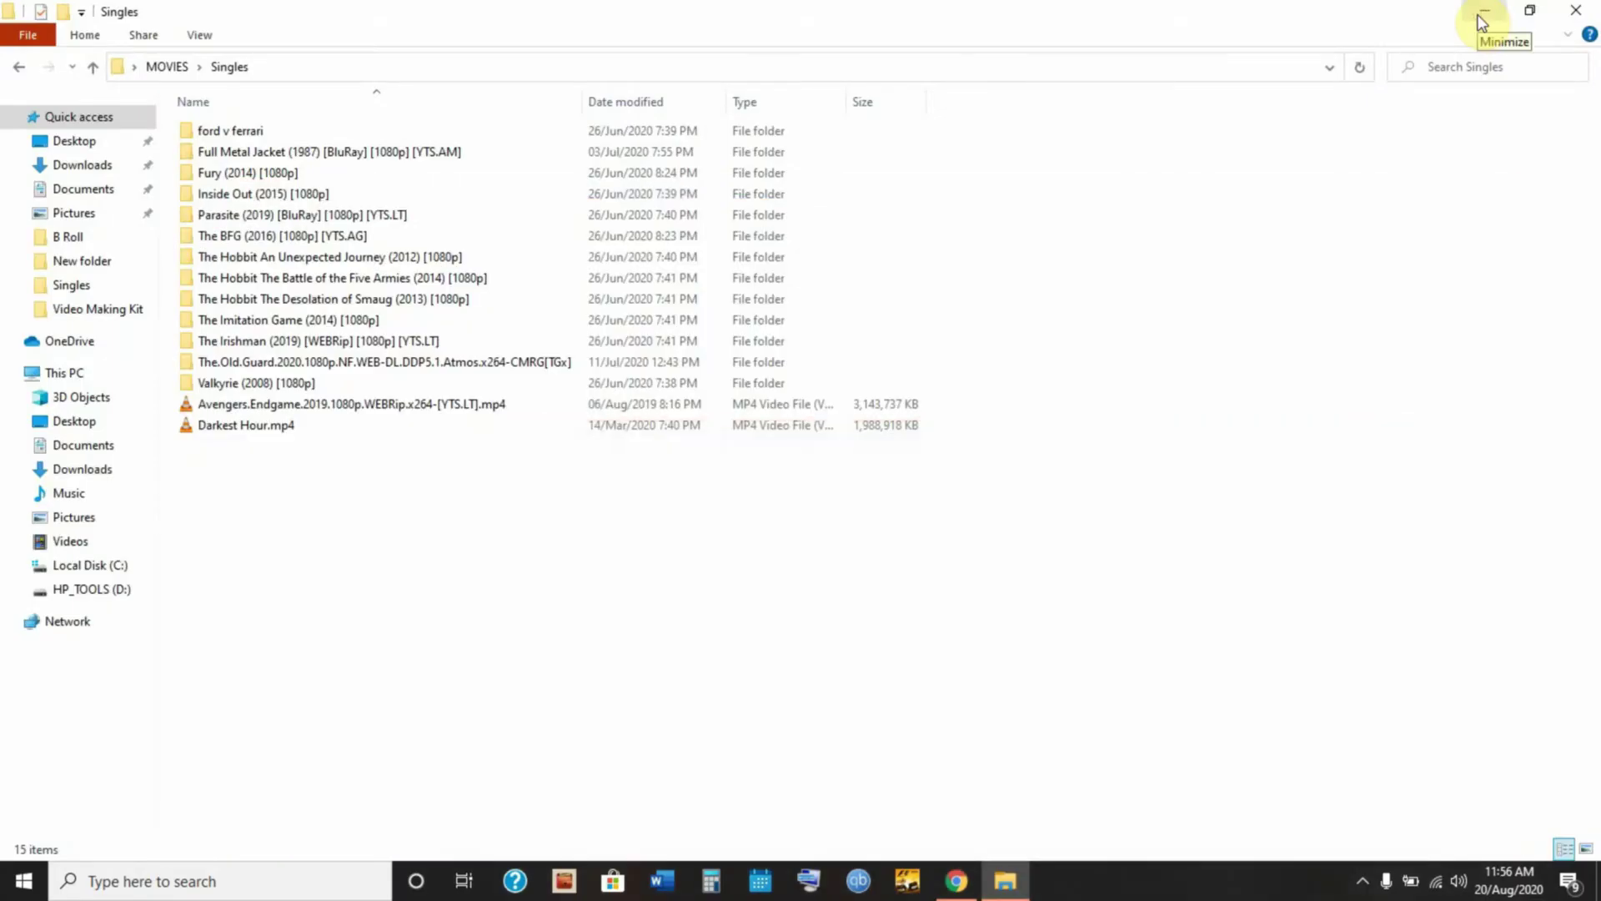
- Open Downloads via This PC in Large icons view and right-click the Avengers subtitle zip
left_click(1482, 16)
double_click(37, 37)
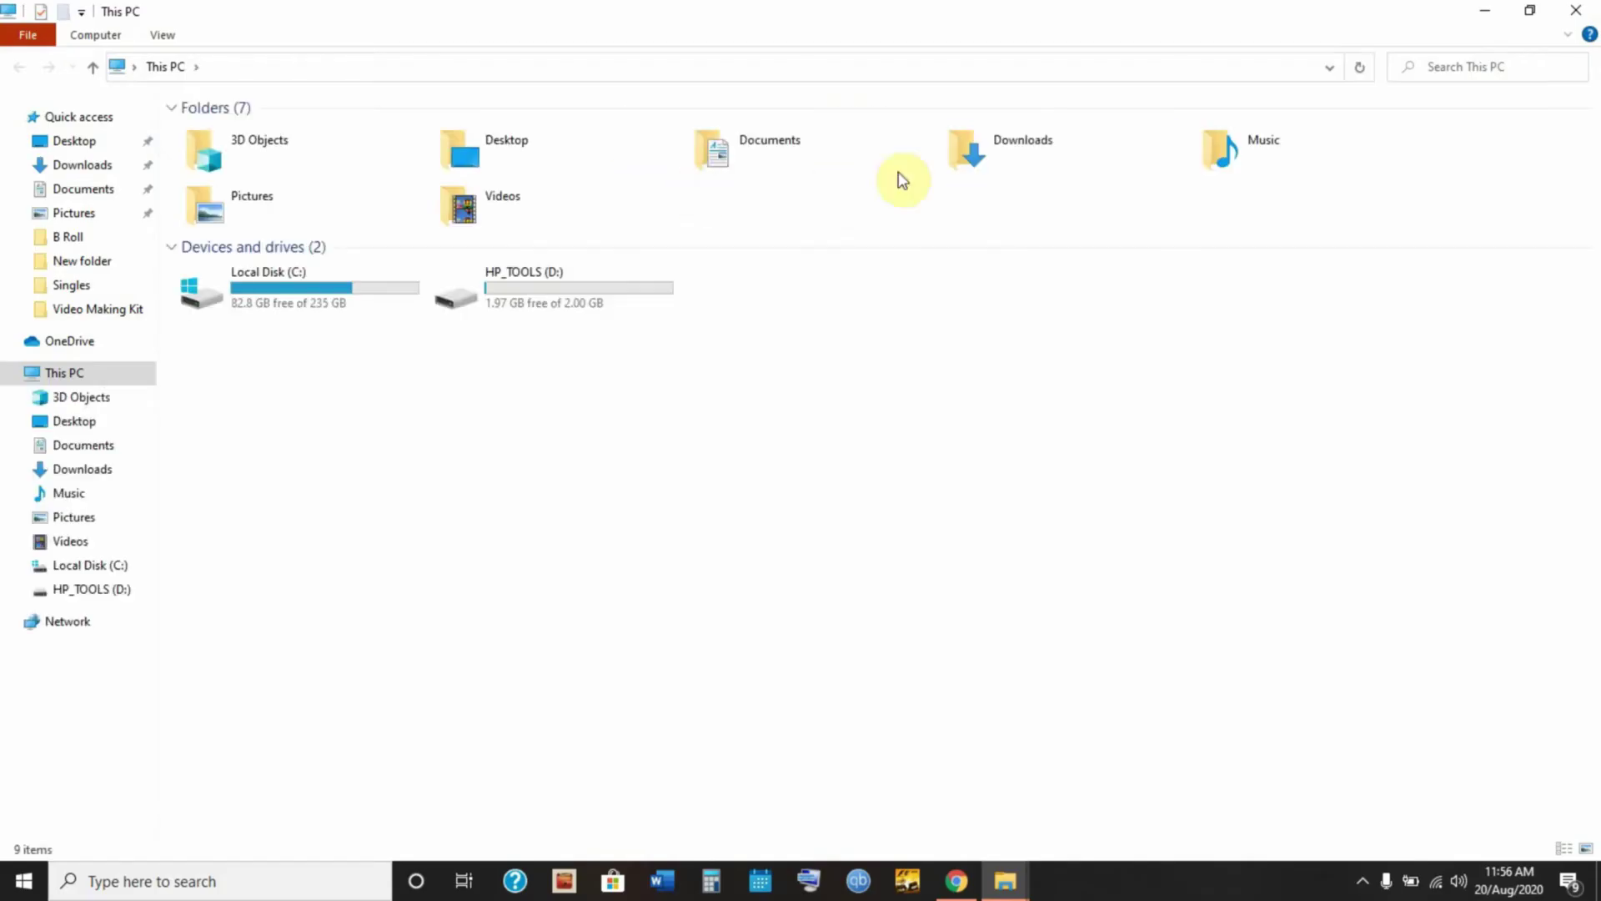
left_click(1061, 153)
double_click(1061, 153)
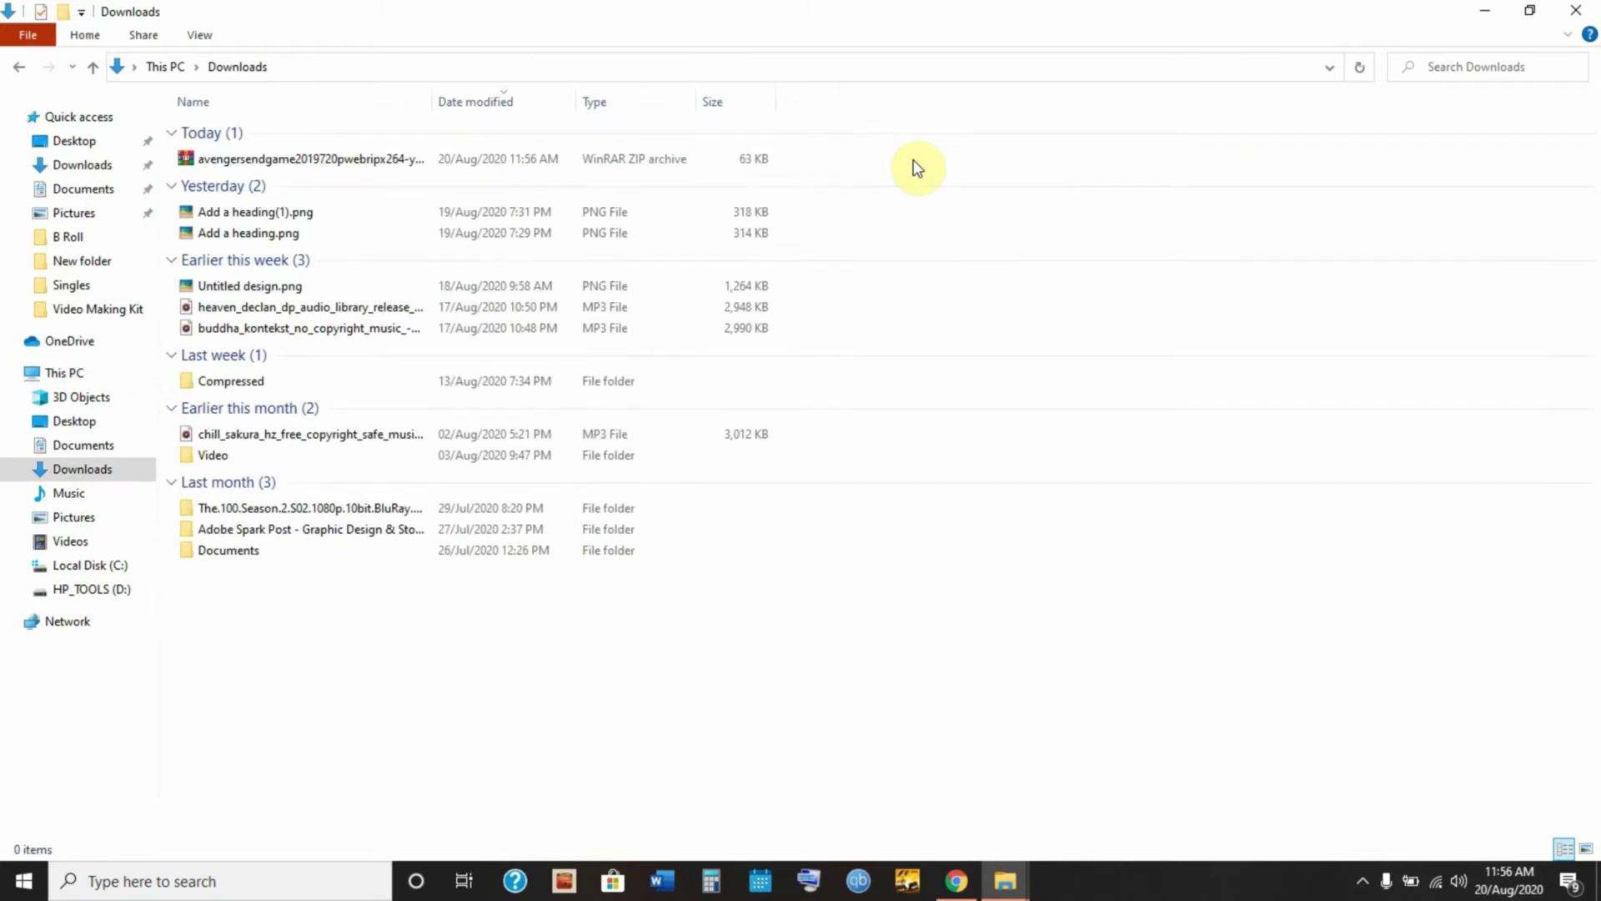
left_click(1587, 848)
left_click(213, 172)
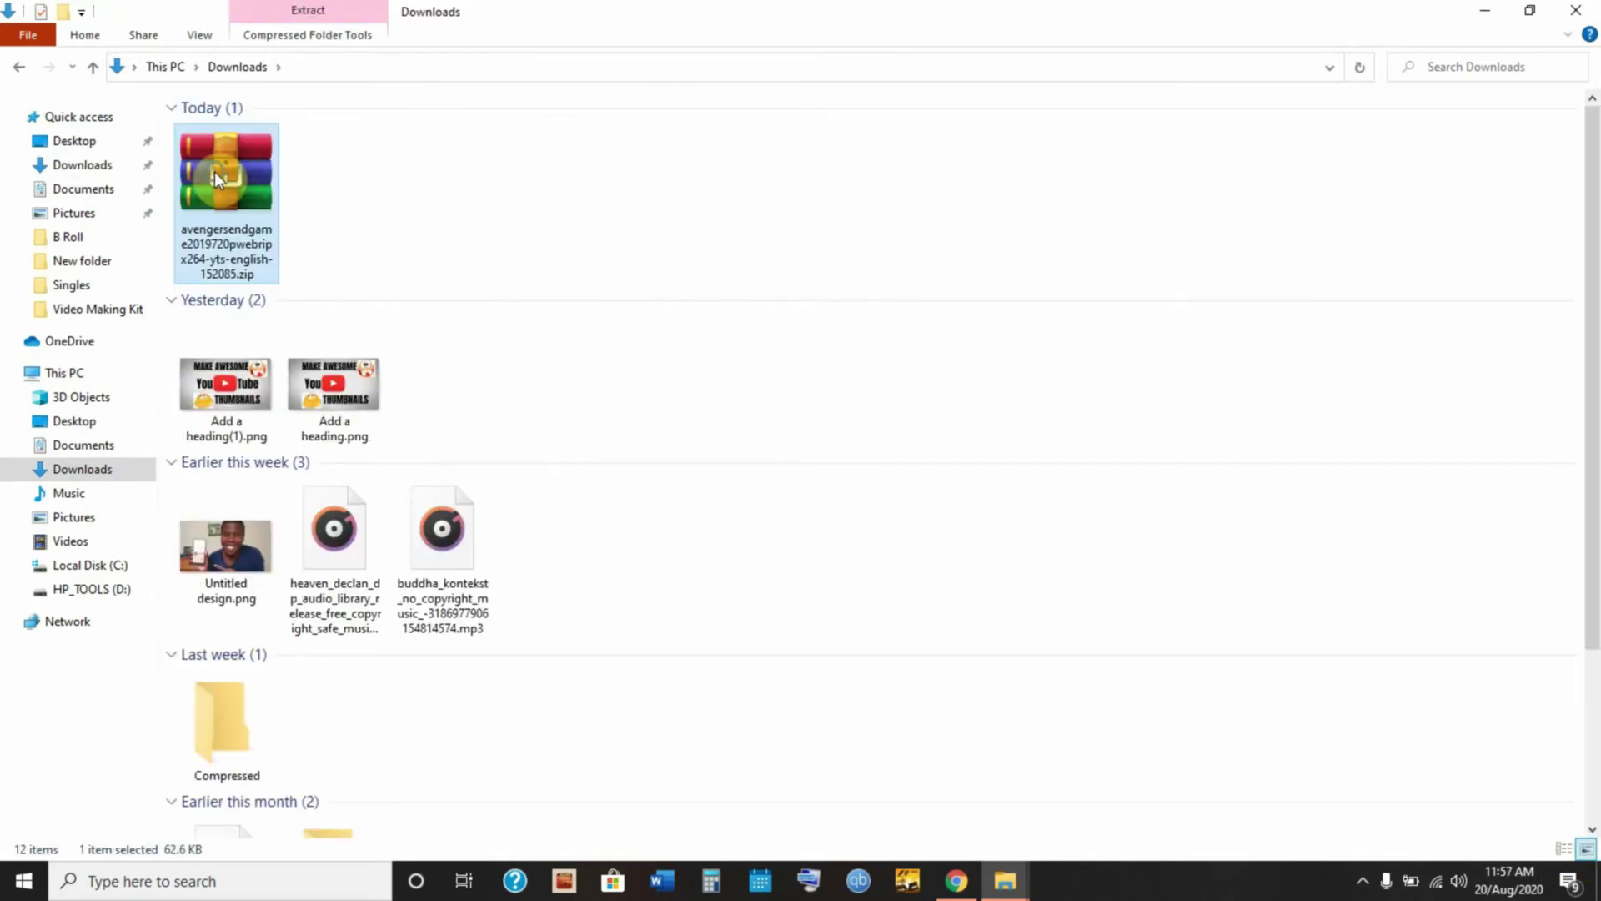
right_click(213, 172)
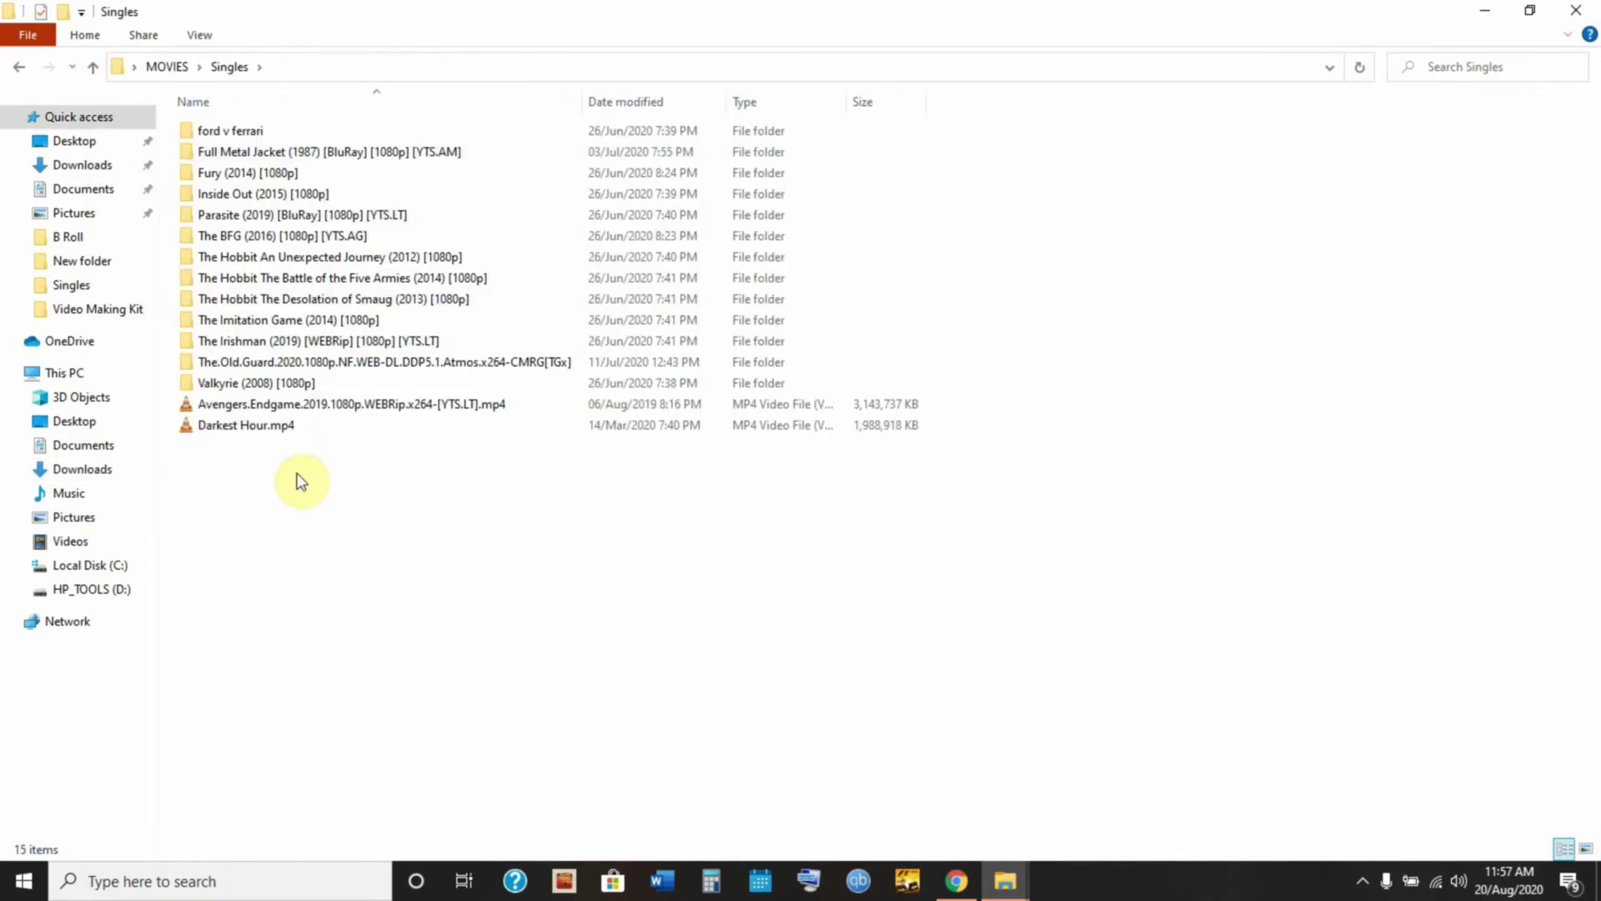
- Create an 'Avengers Endgame' folder in Singles, cut the Avengers mp4, and open the new folder
right_click(301, 481)
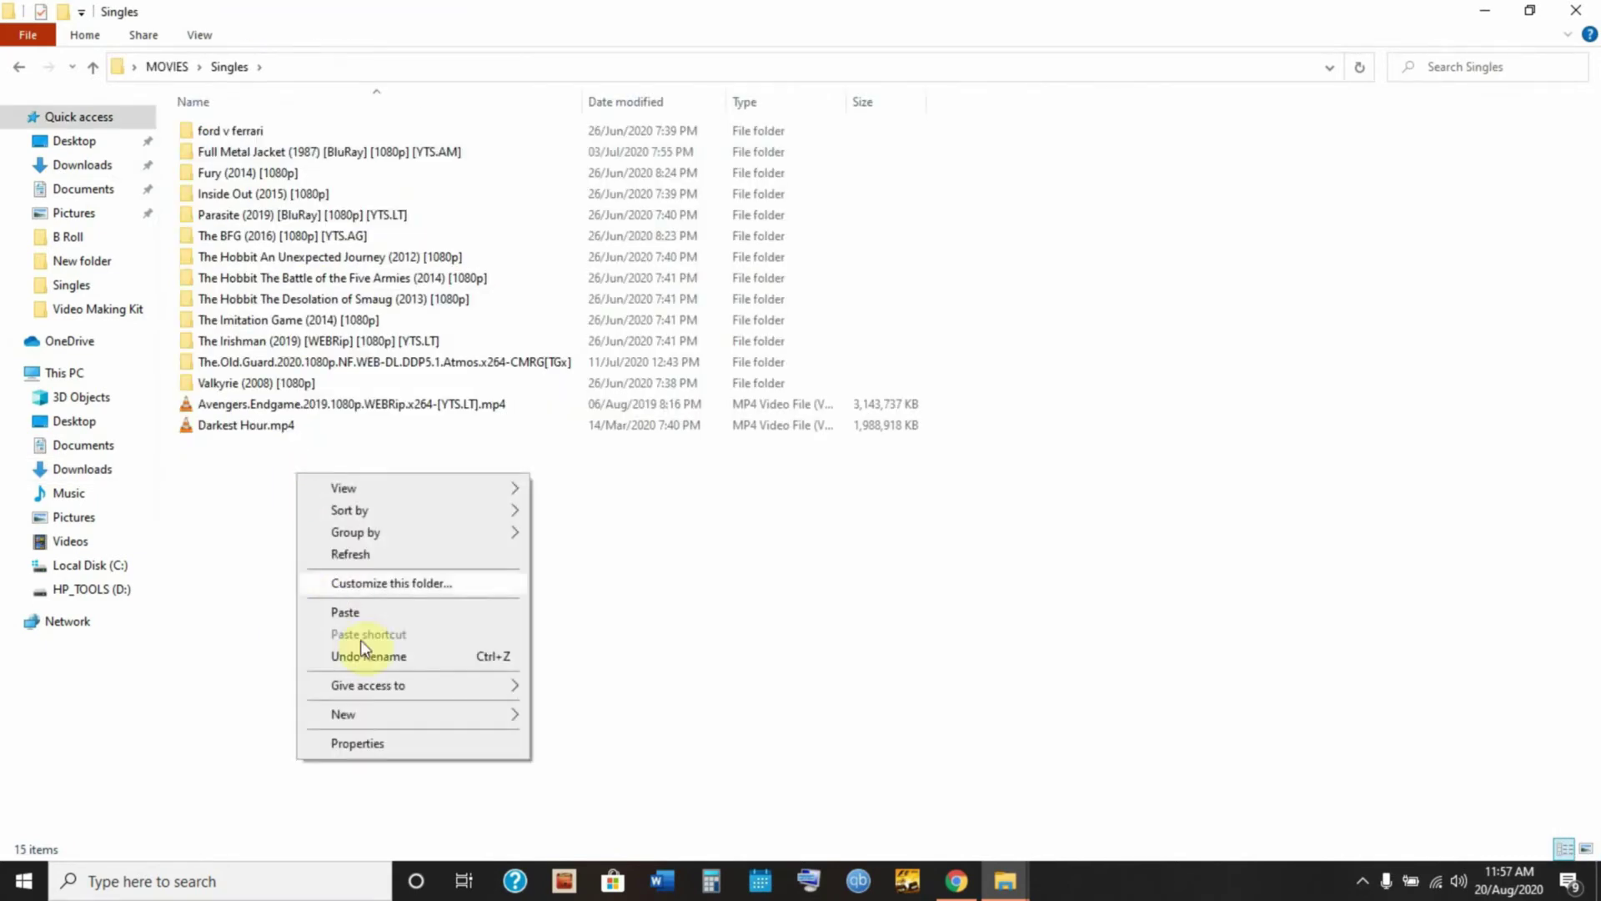
type("Aveng")
type("ers Endgame")
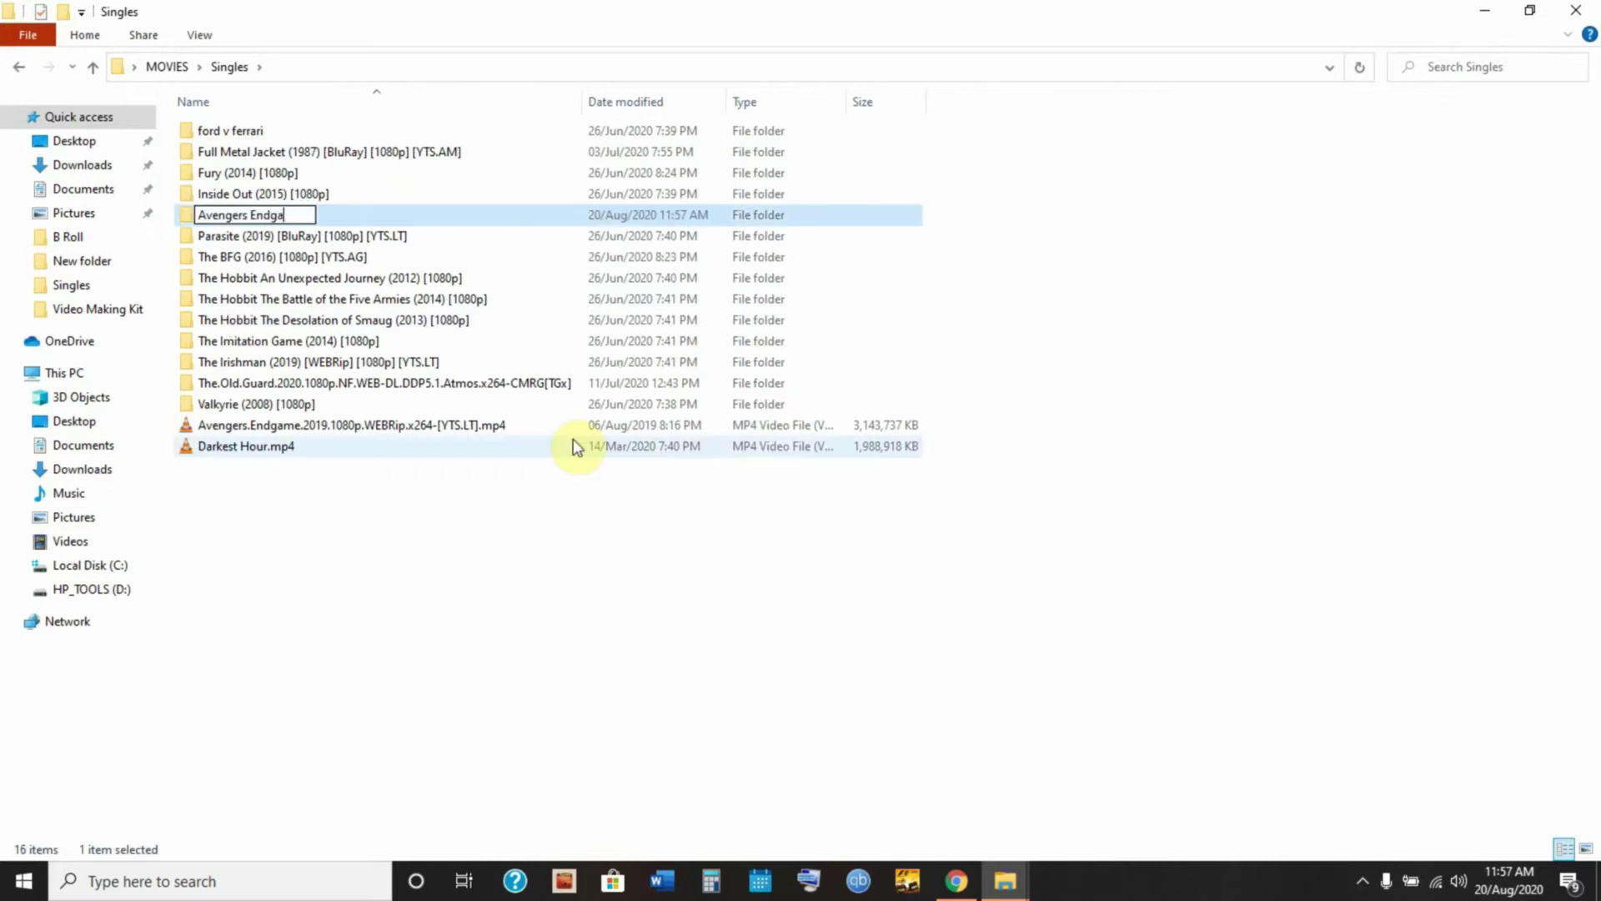
right_click(260, 426)
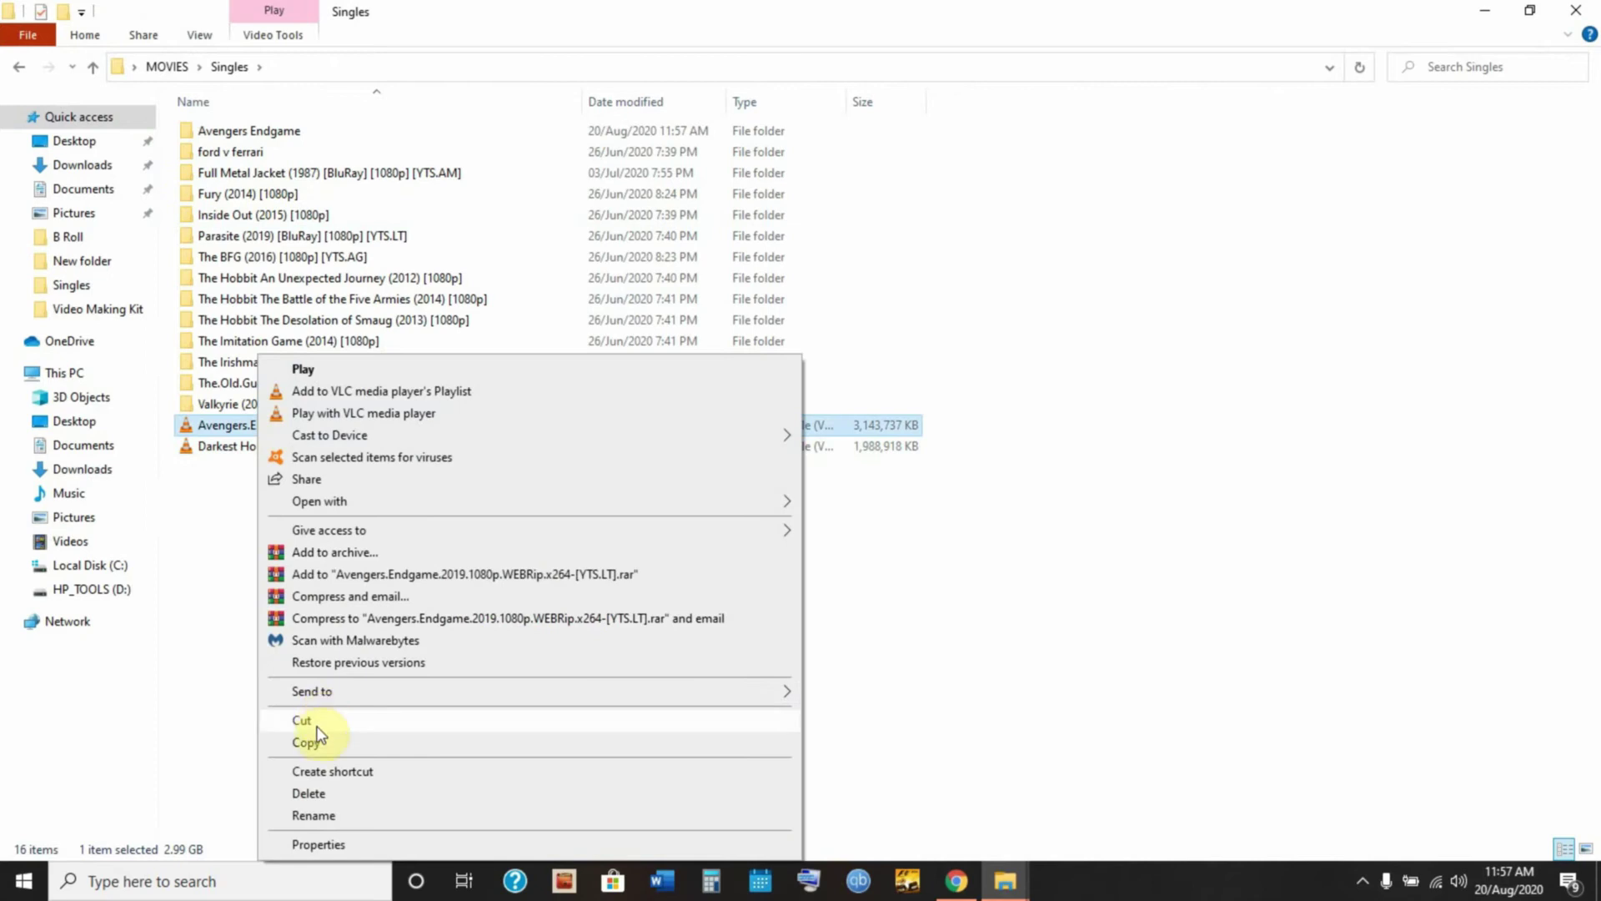
left_click(317, 722)
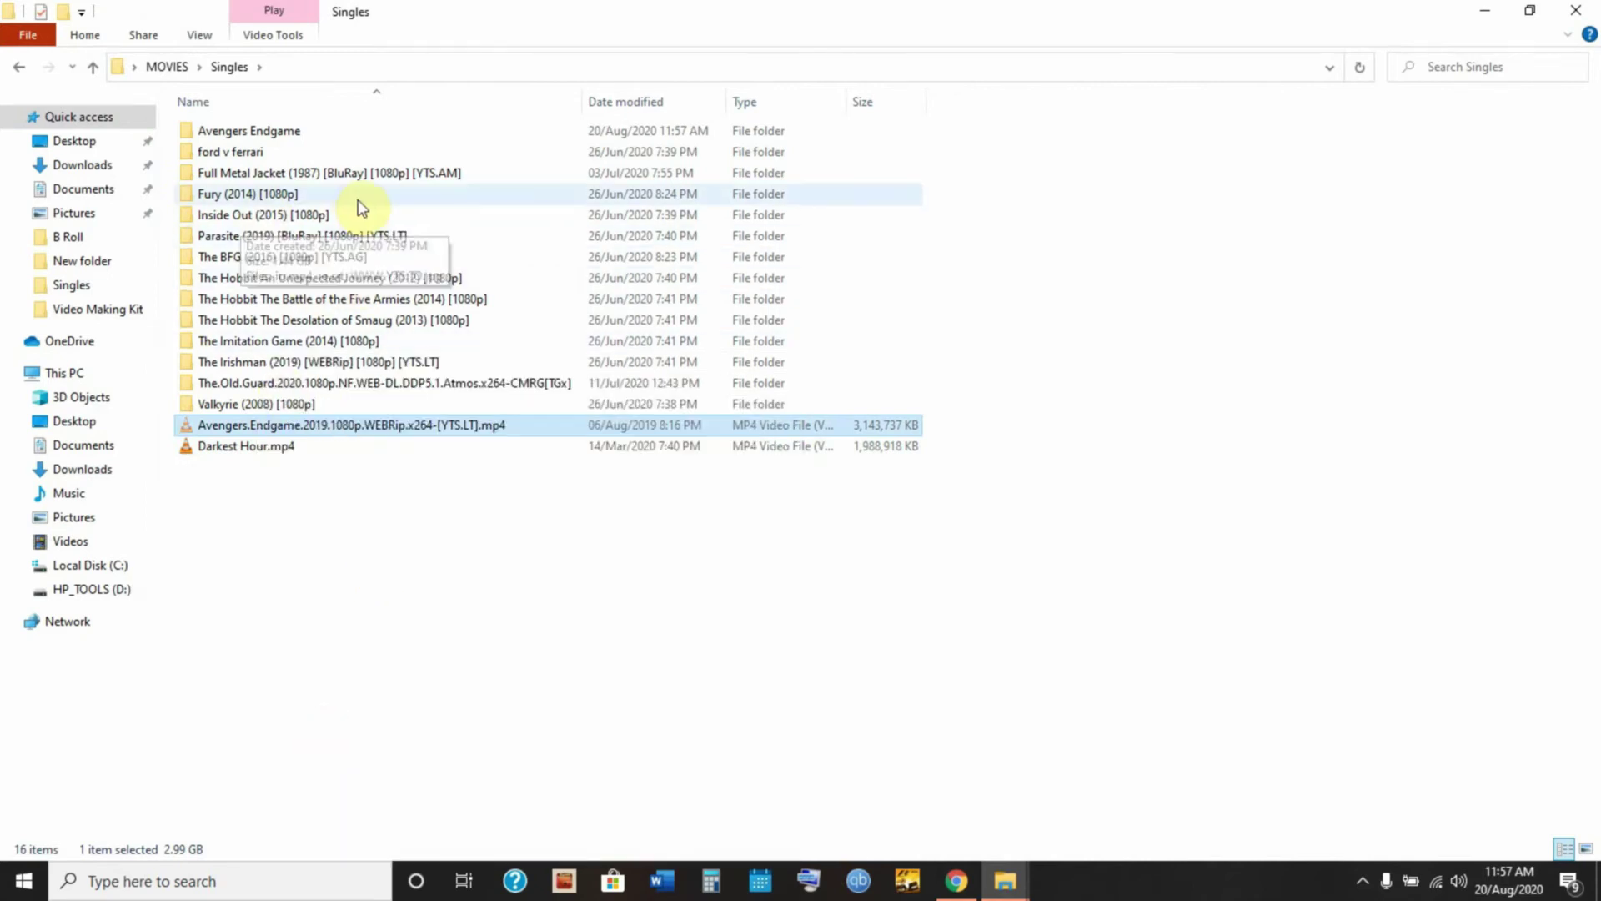
double_click(242, 131)
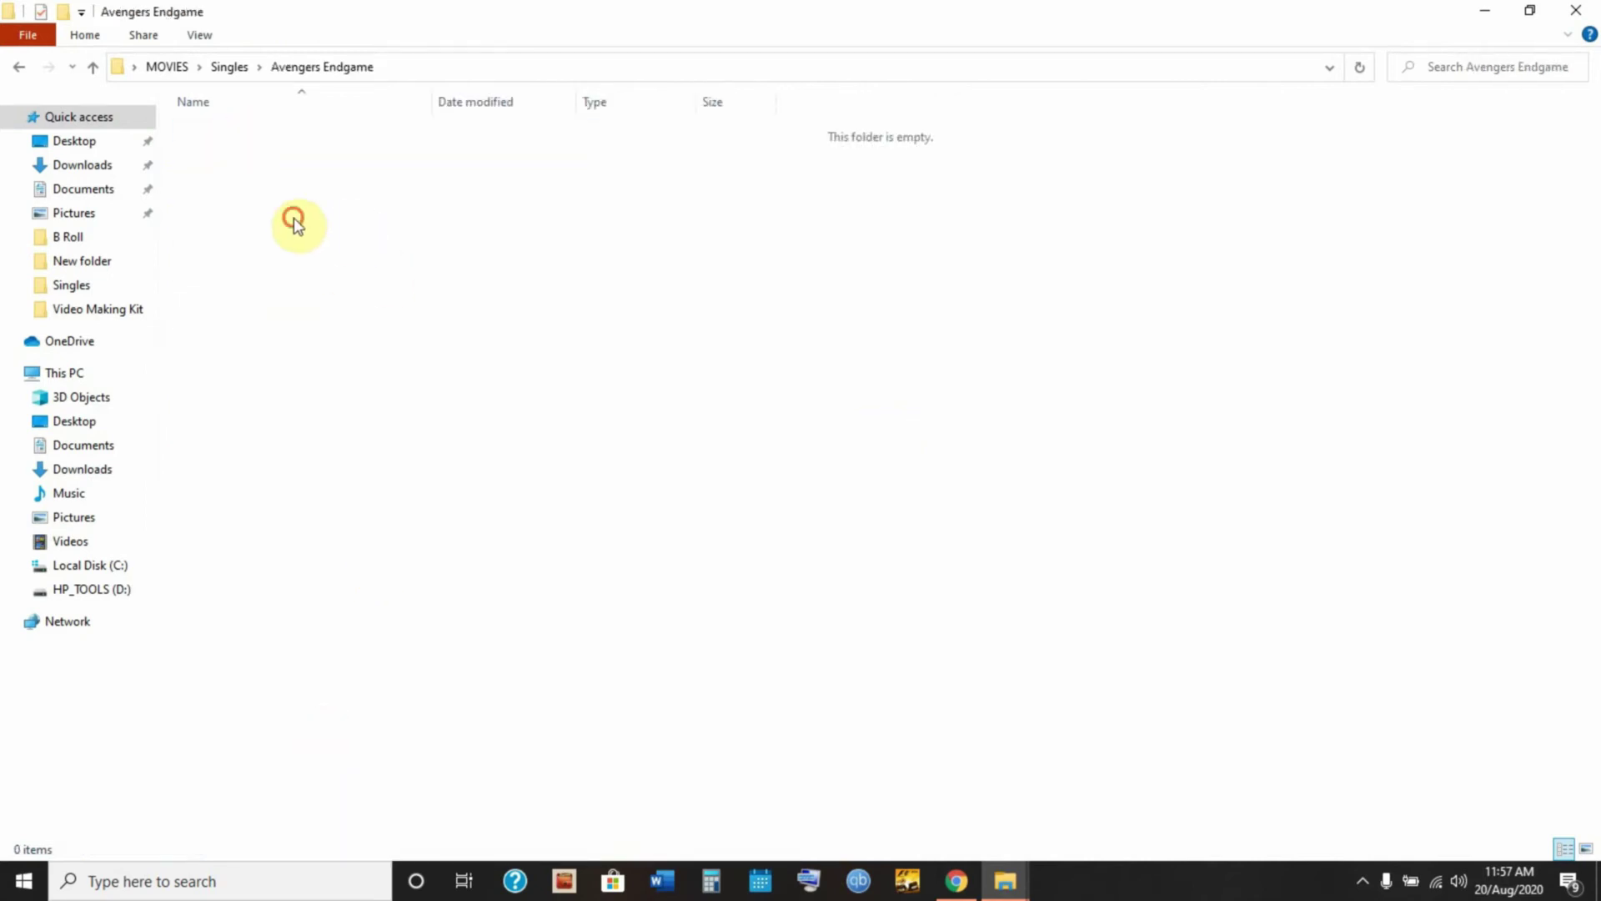
- Move the subtitle zip from Downloads into the Avengers Endgame folder
left_click(82, 164)
left_click(246, 169)
right_click(247, 168)
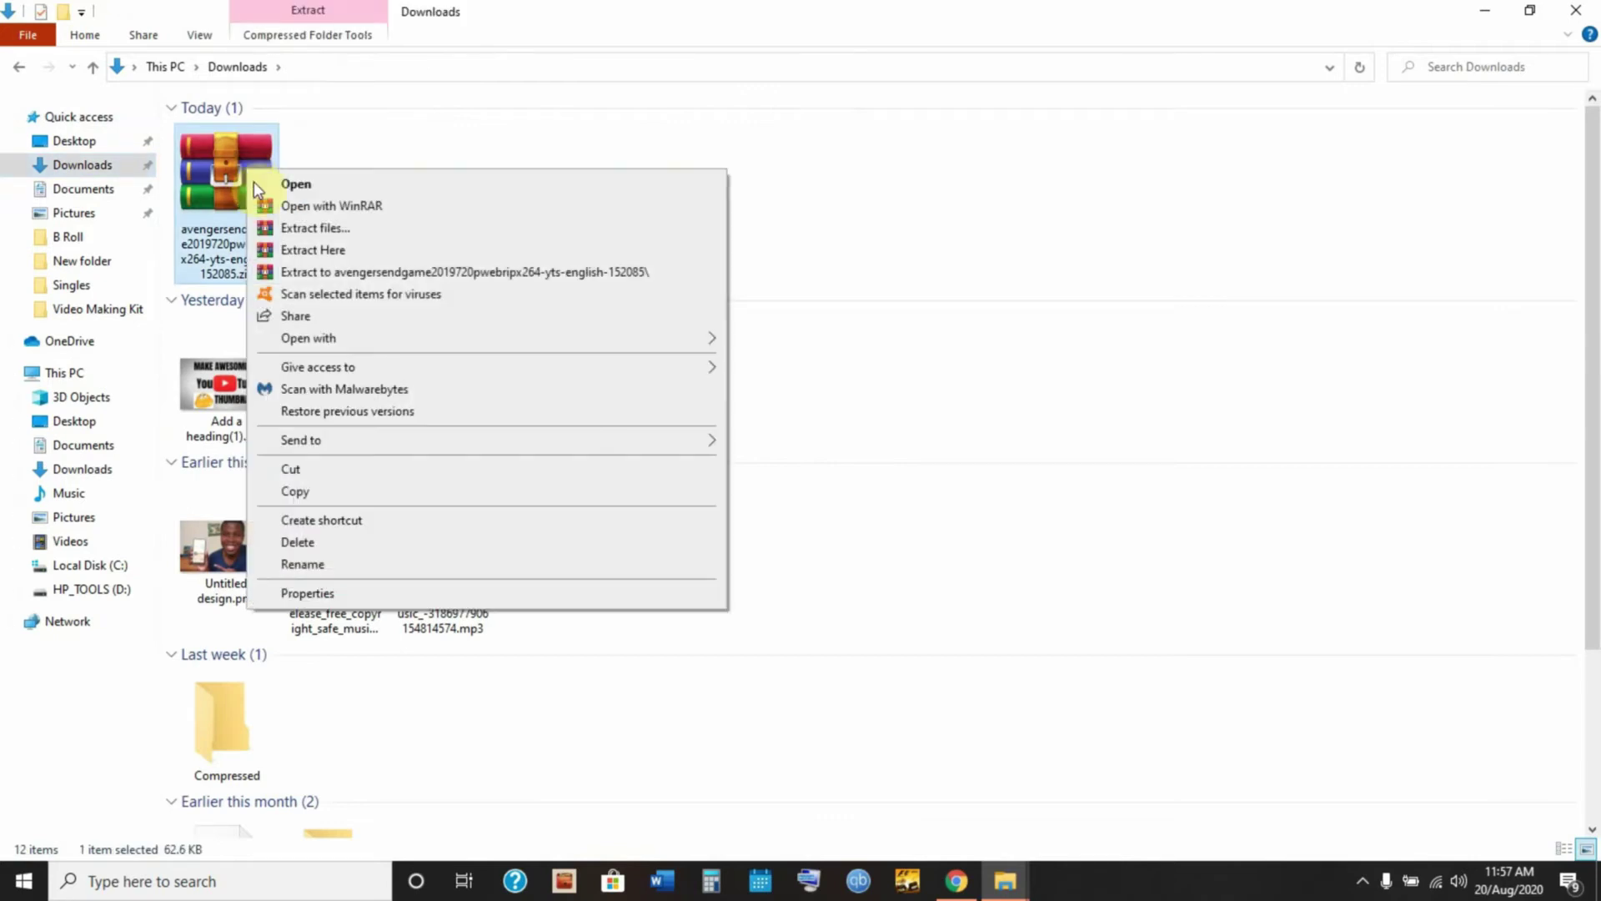
left_click(319, 471)
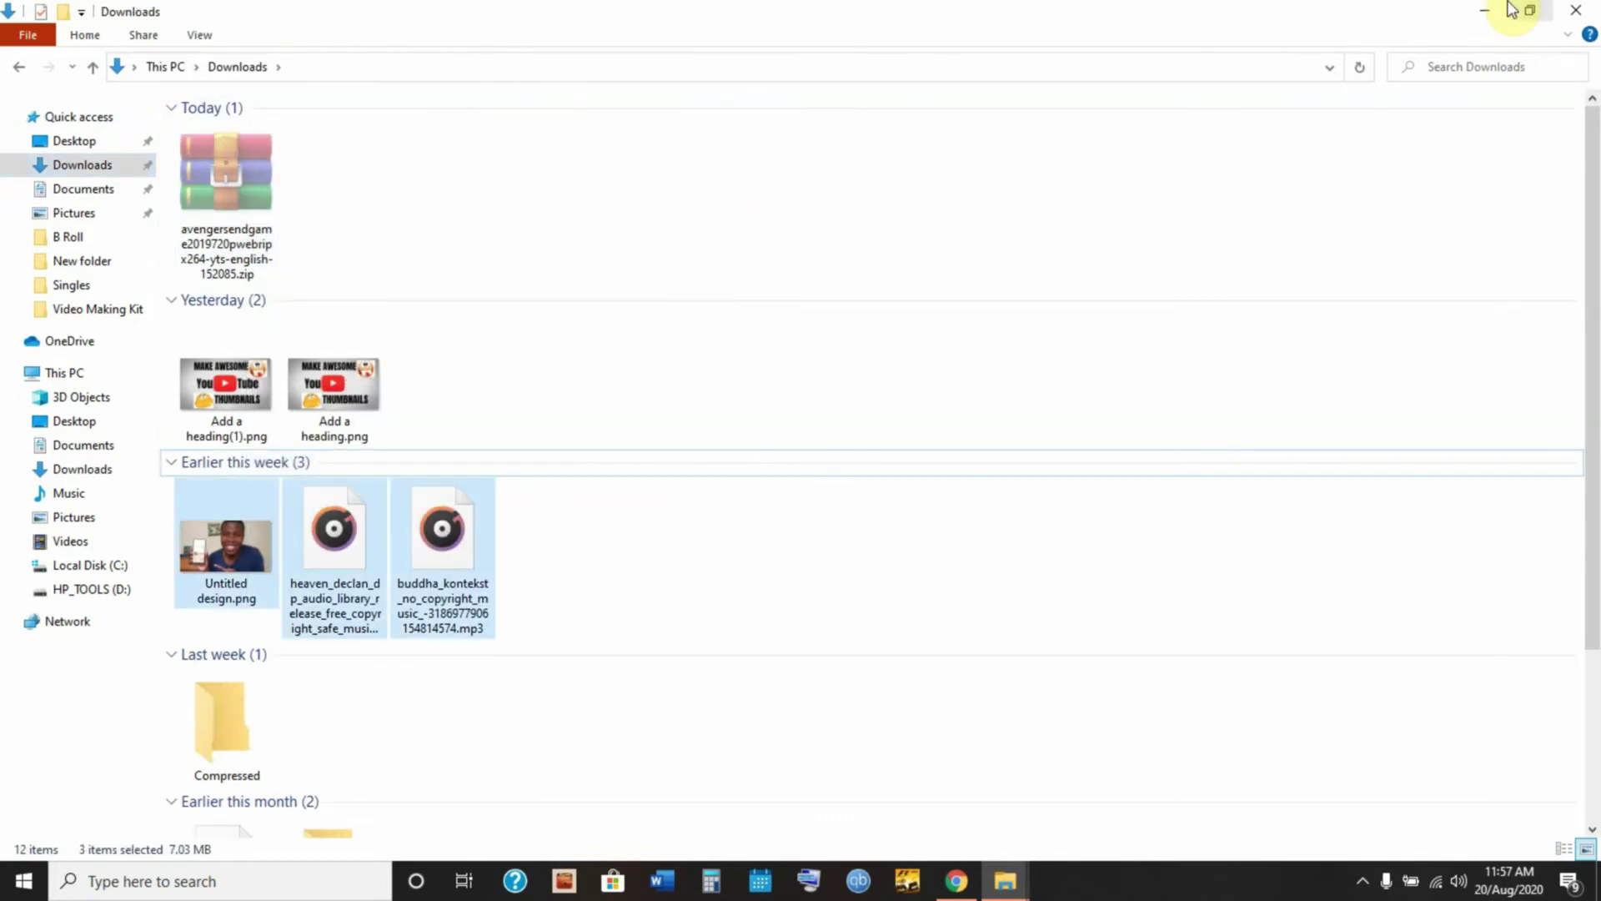
left_click(1485, 10)
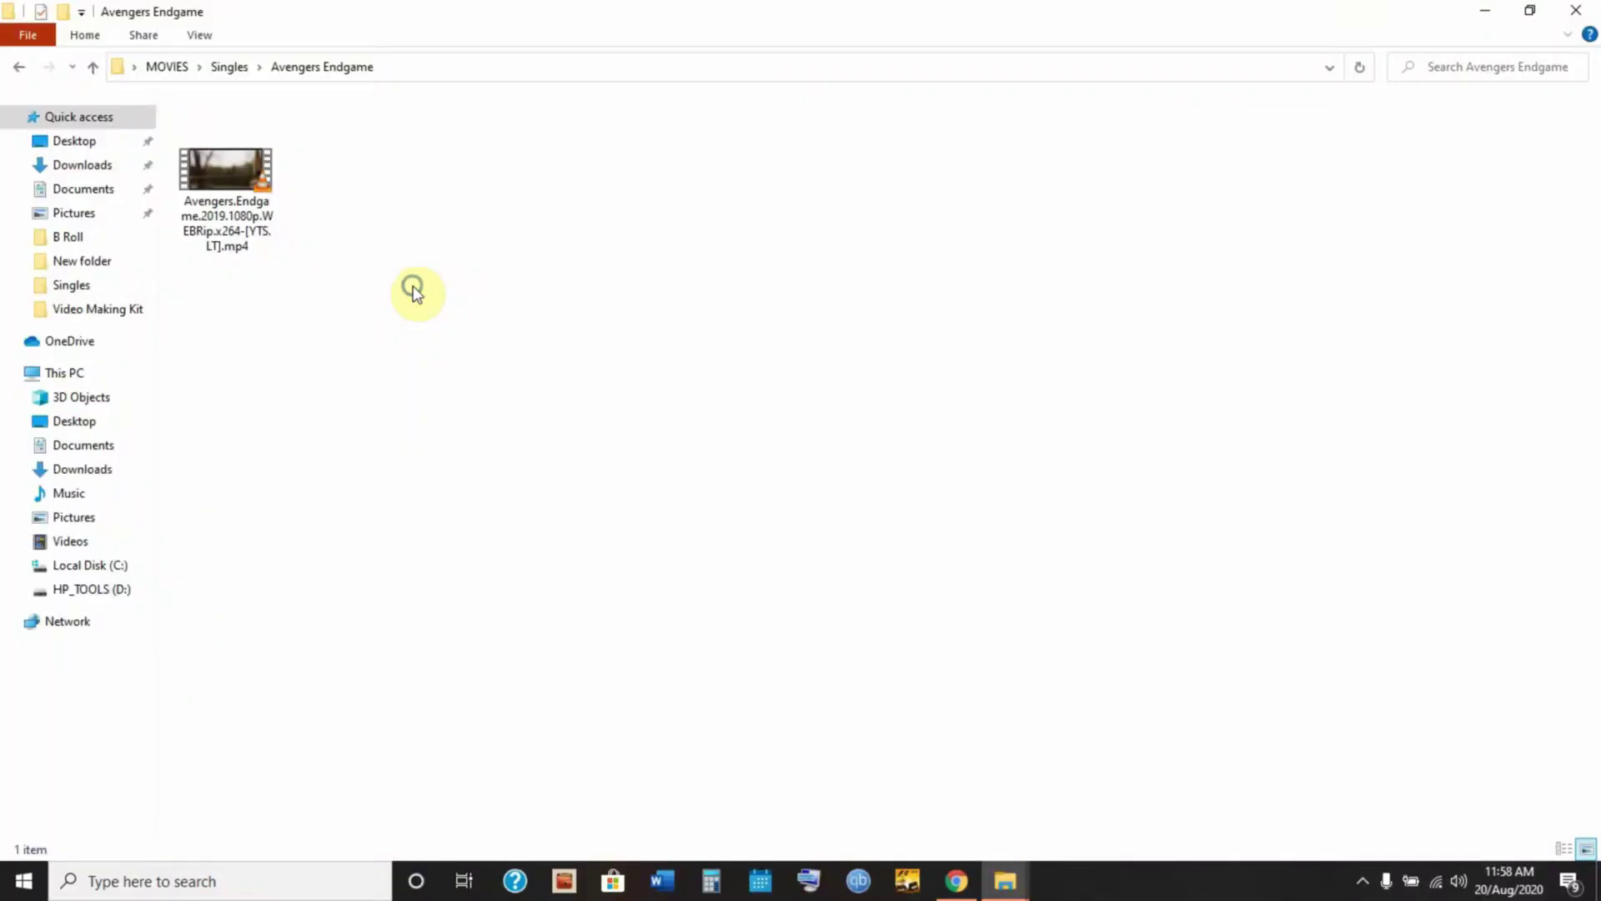
right_click(414, 288)
left_click(464, 427)
- Extract the zip's .srt into the folder and play the Avengers movie
left_click(824, 435)
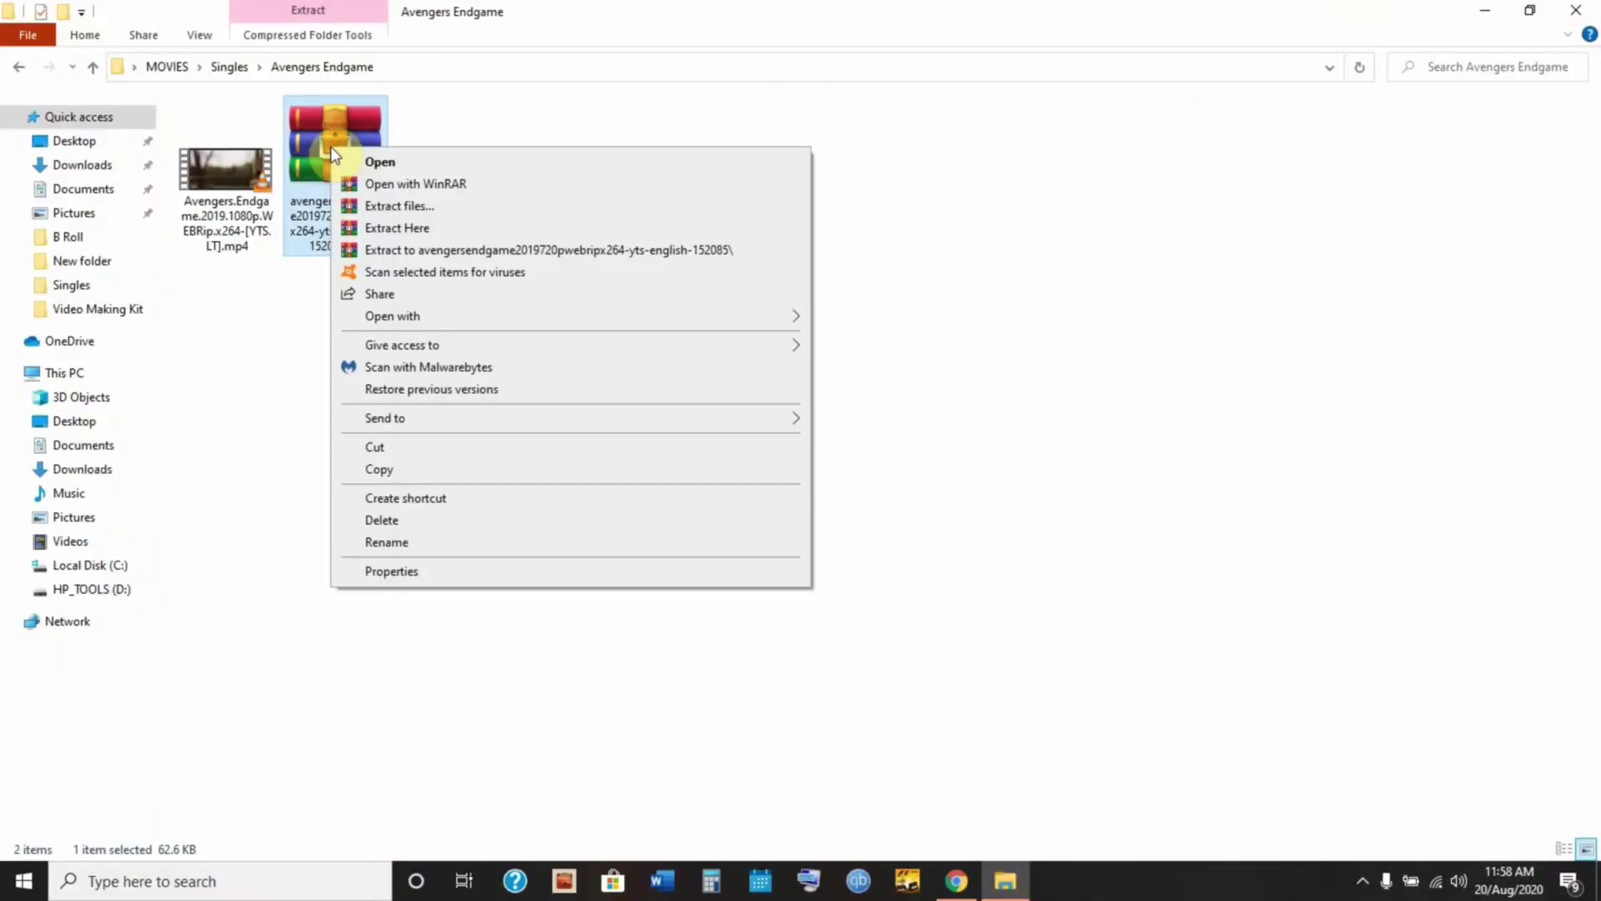
left_click(403, 227)
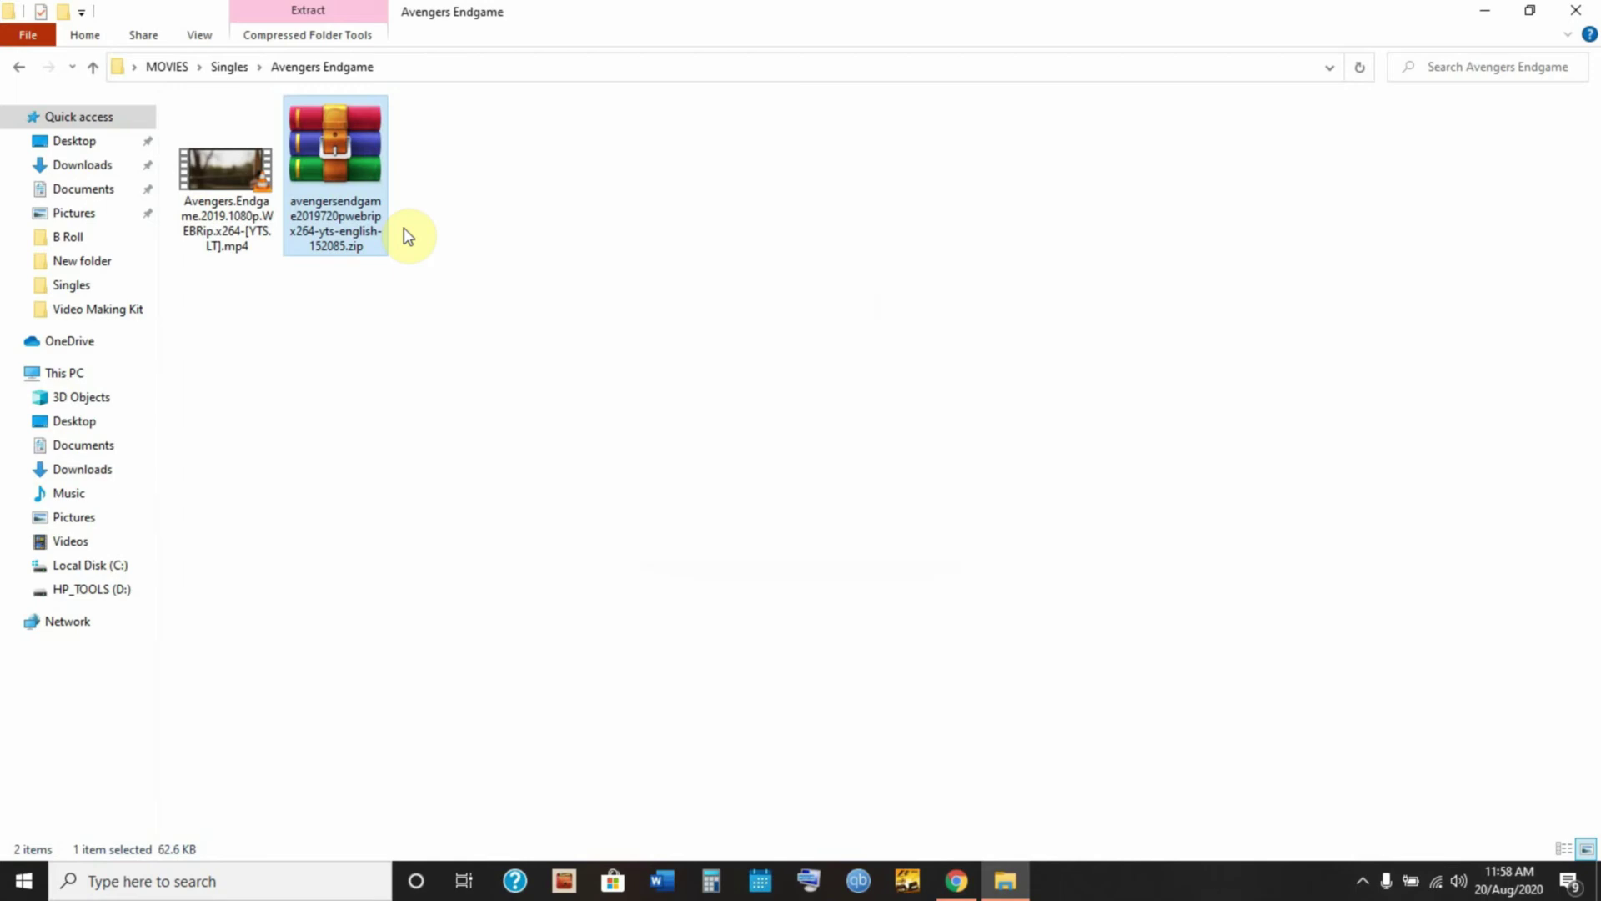
left_click(346, 150)
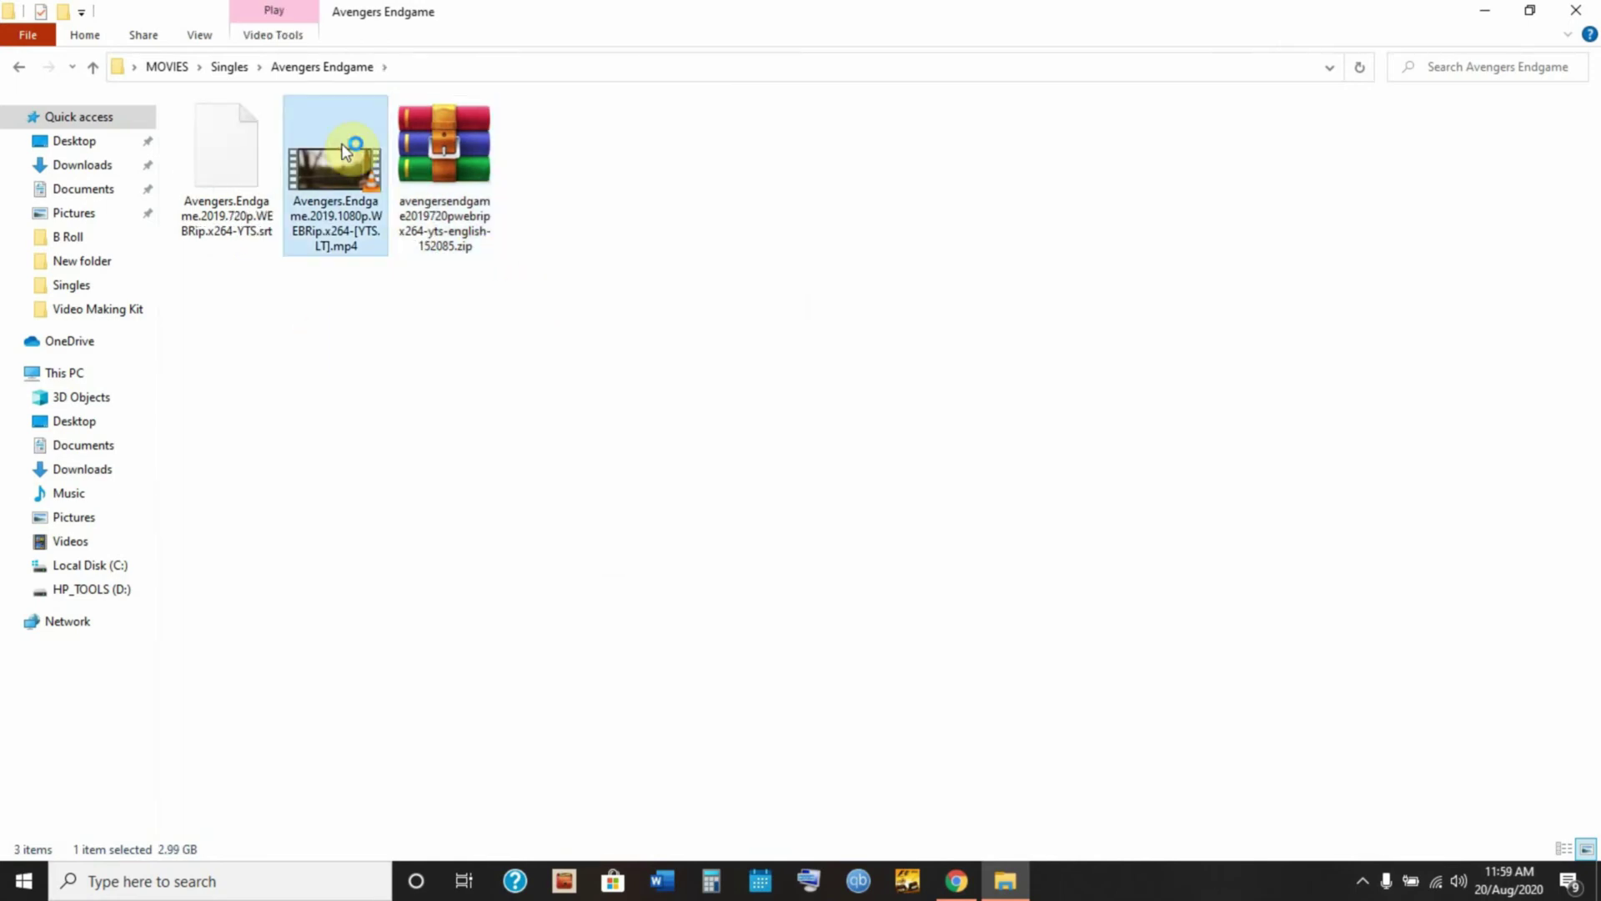
double_click(346, 150)
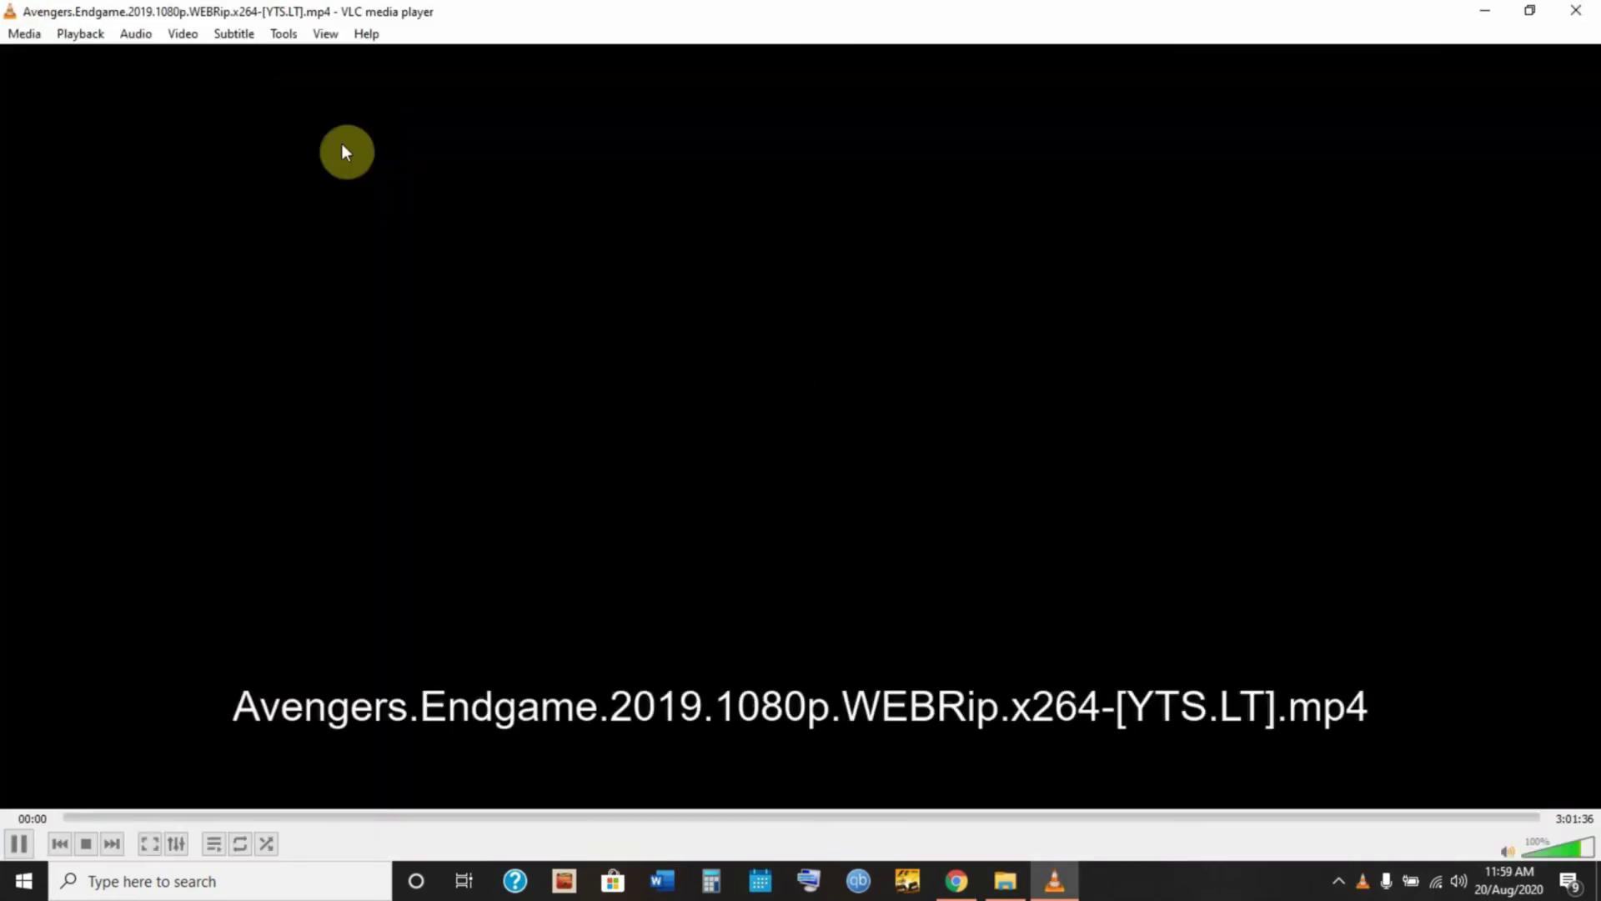
- Load the extracted Avengers.Endgame .srt through Subtitle > Add Subtitle File
left_click(227, 35)
left_click(277, 57)
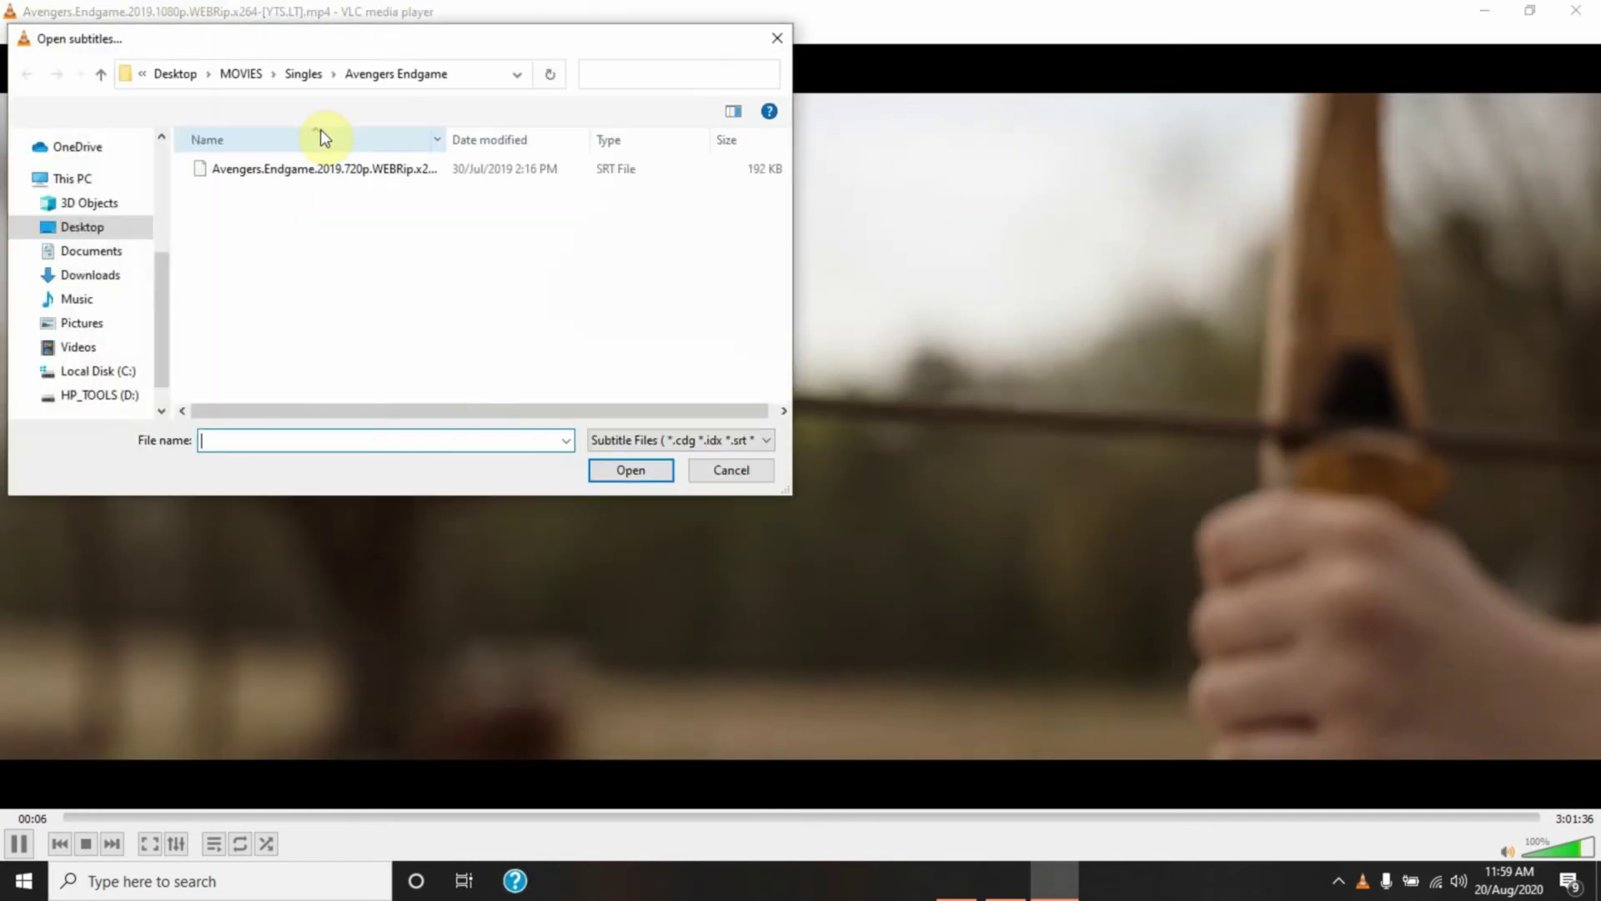
left_click(333, 167)
left_click(625, 467)
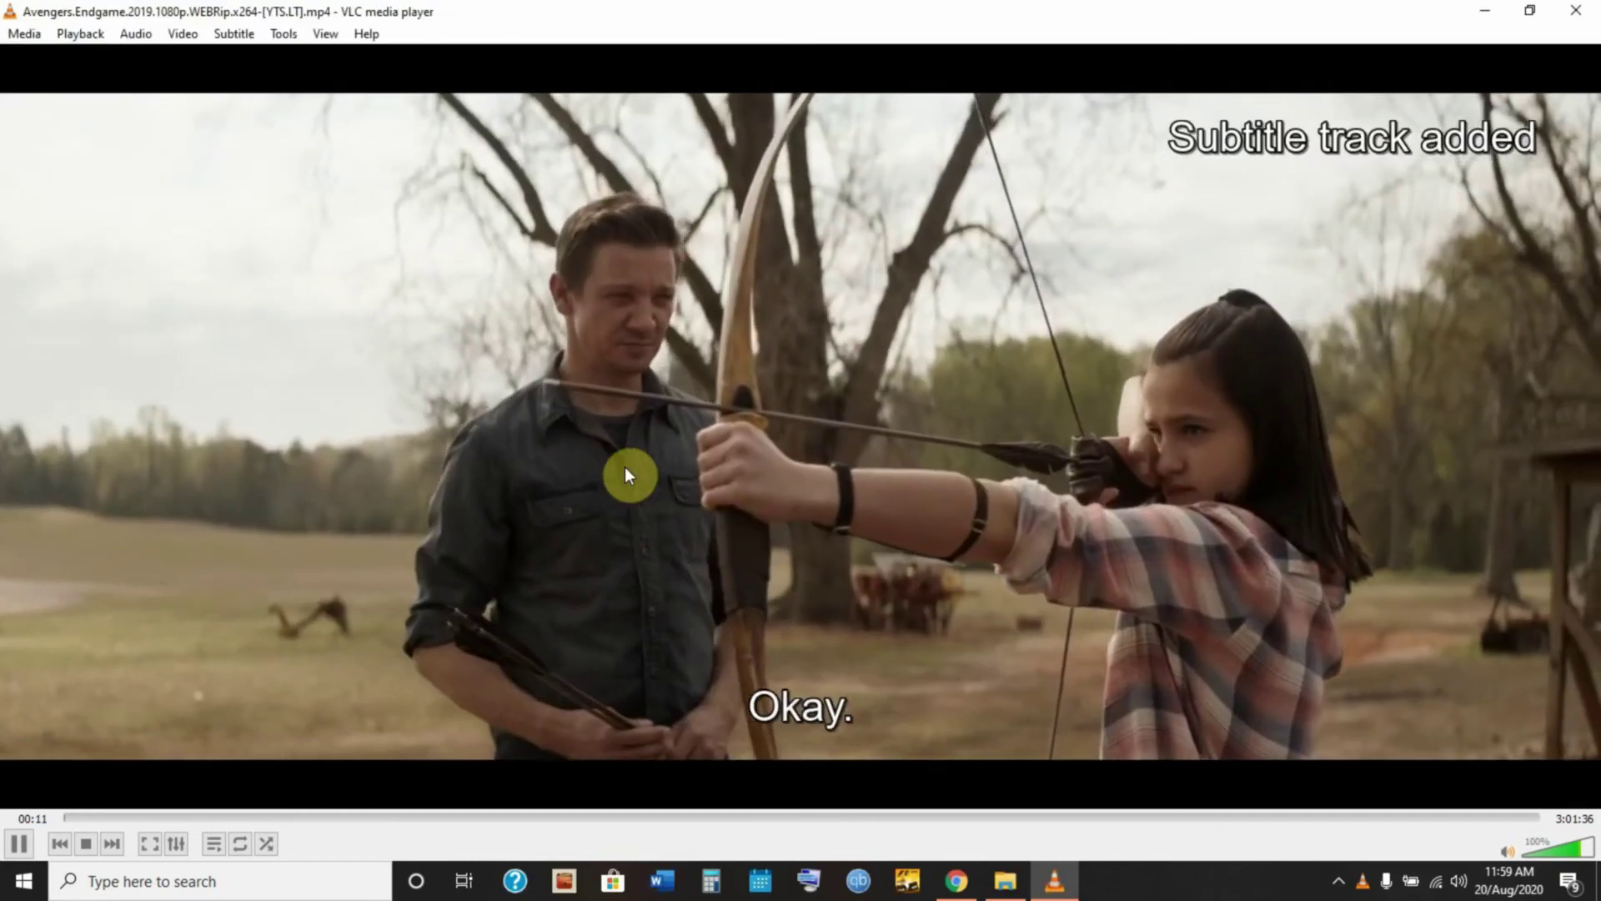
- Pause and resume playback to check the subtitles, then close VLC
left_click(637, 480)
left_click(639, 482)
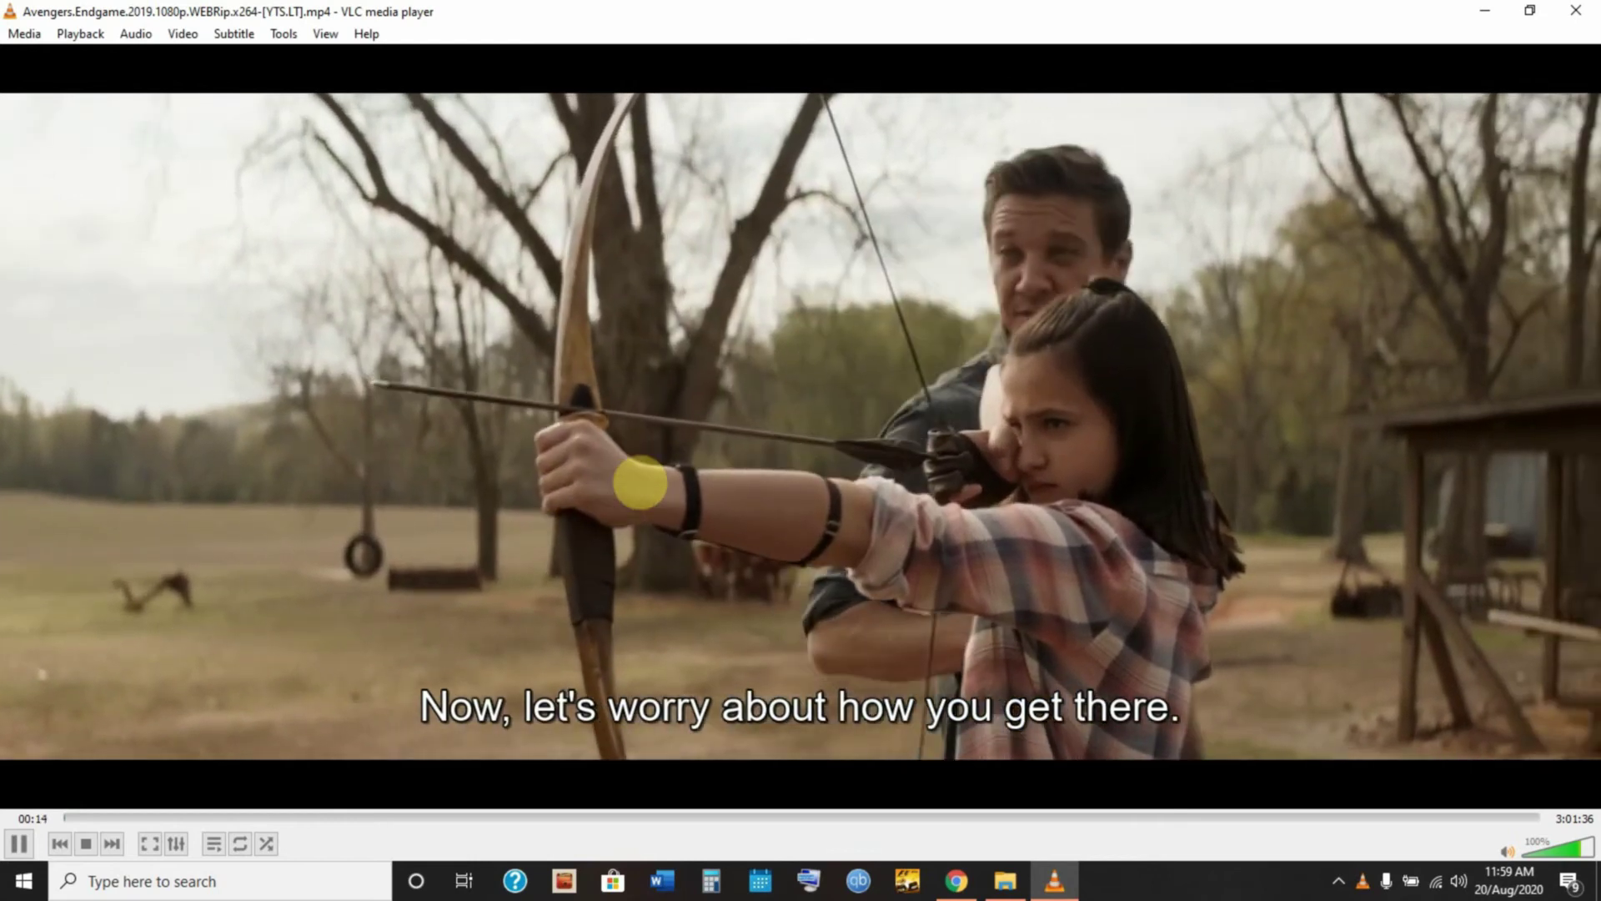
left_click(639, 483)
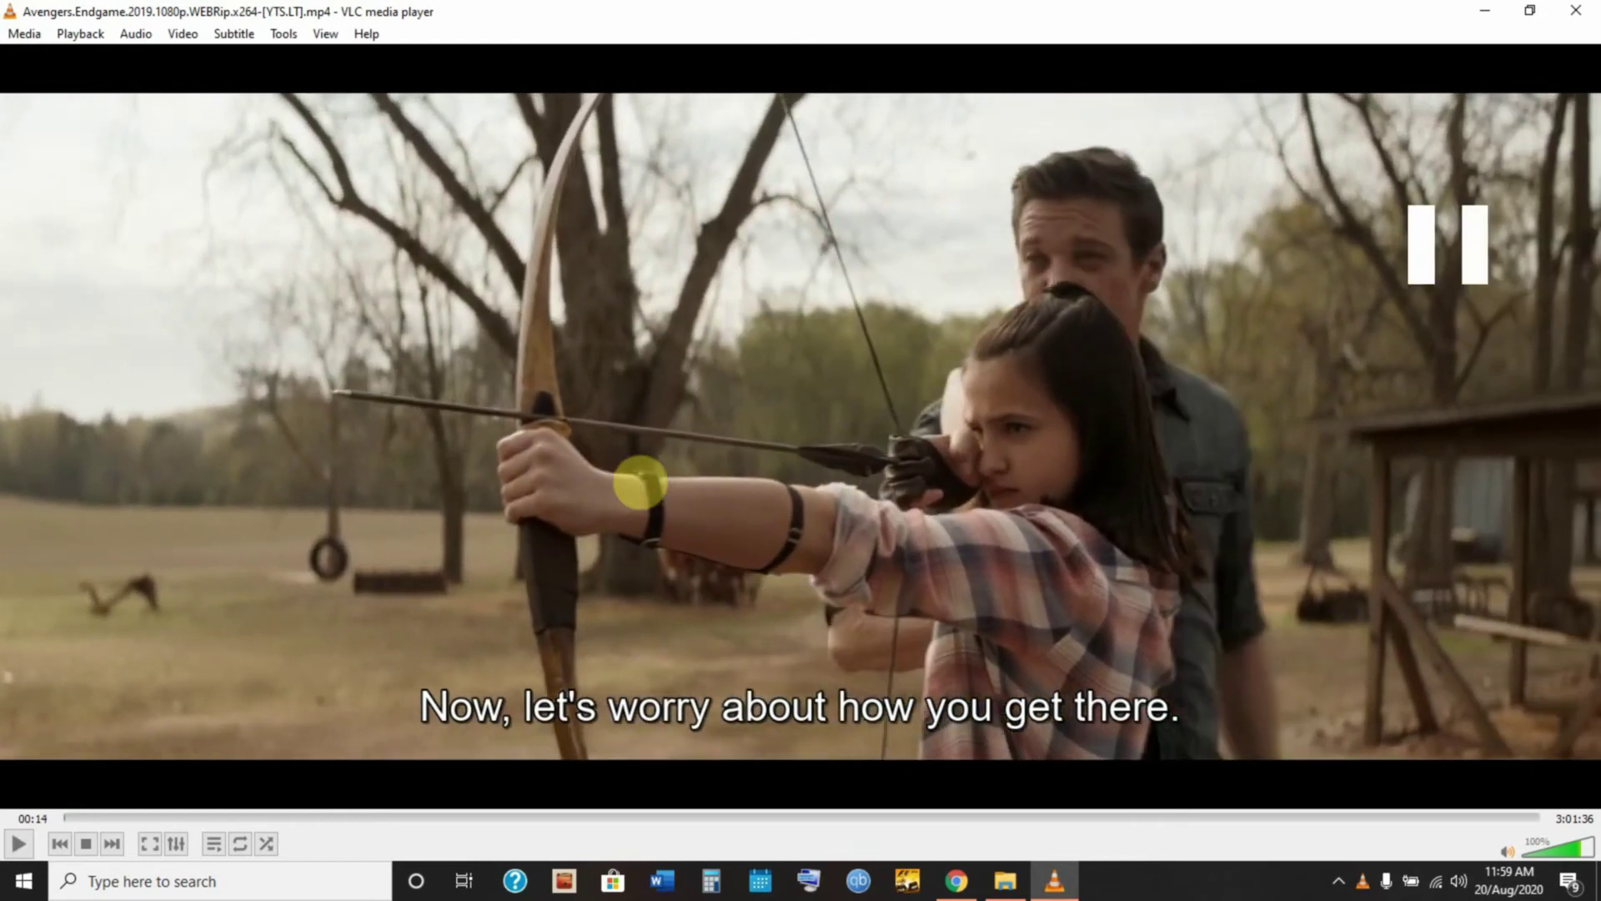
left_click(1575, 10)
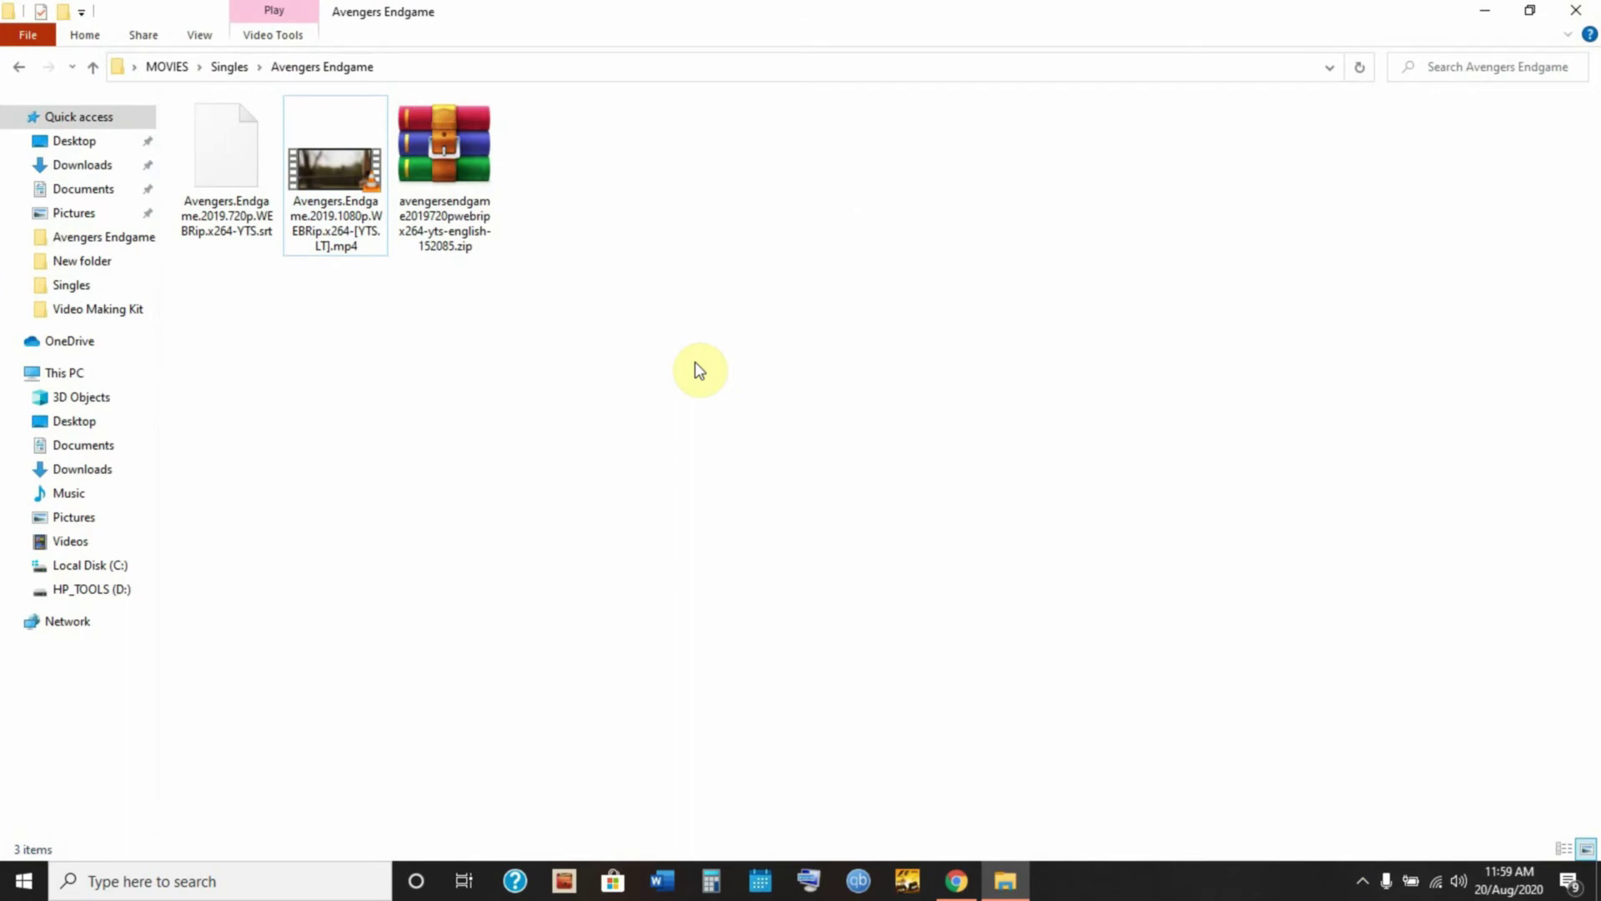
- Rename the Avengers Endgame movie file to AE.mp4
left_click(329, 168)
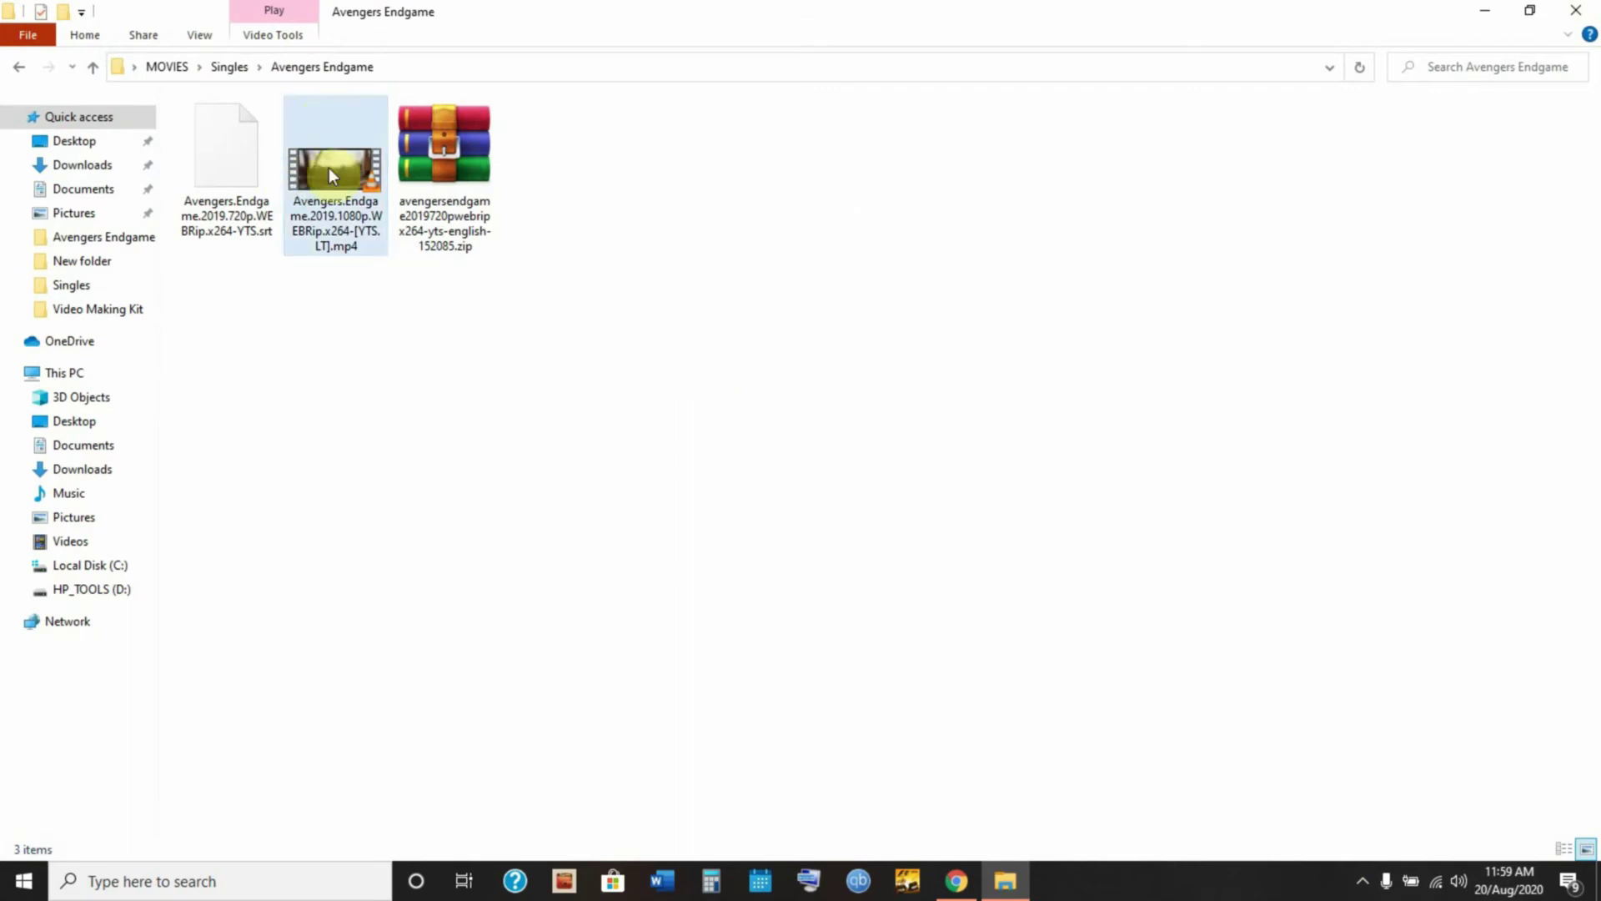
right_click(328, 168)
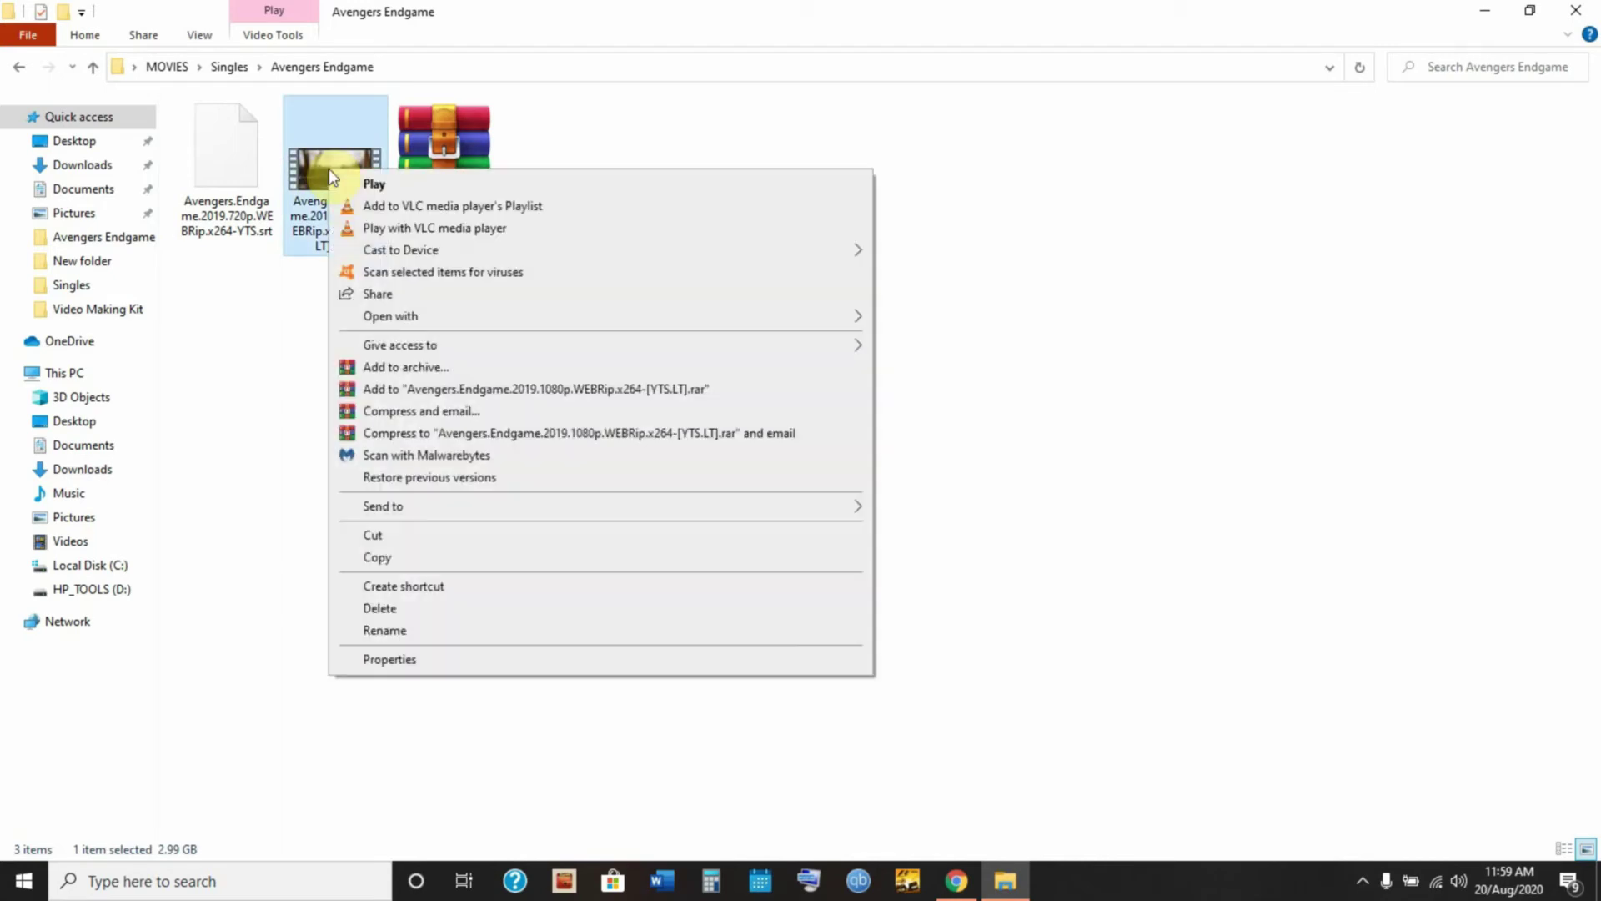
left_click(412, 628)
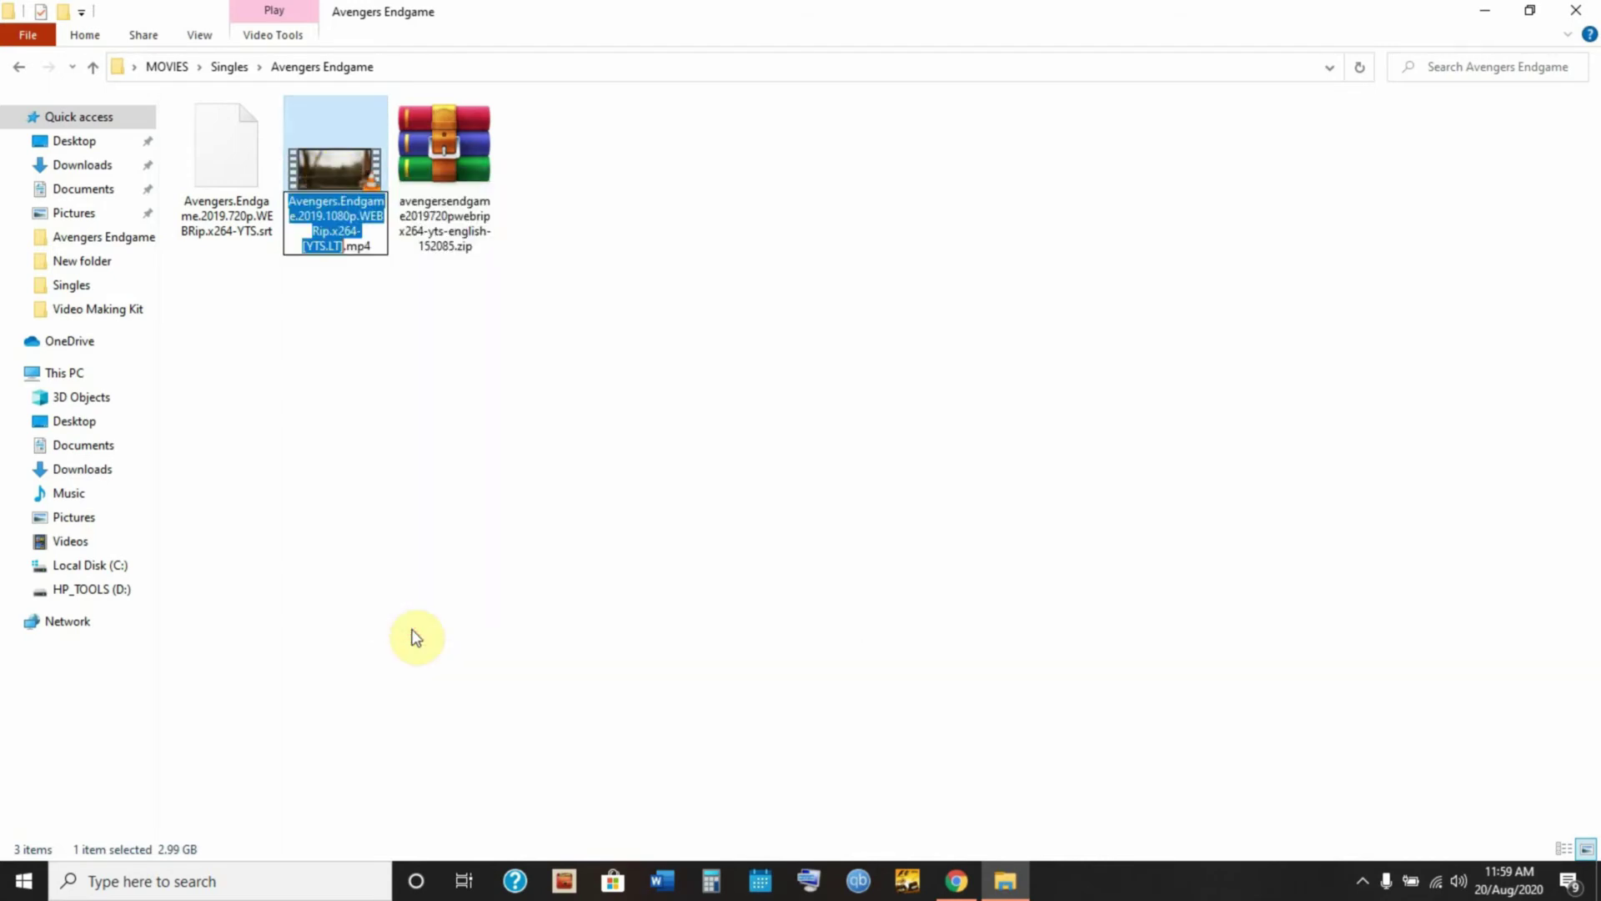
type("AV")
key("BackSpace")
type("E")
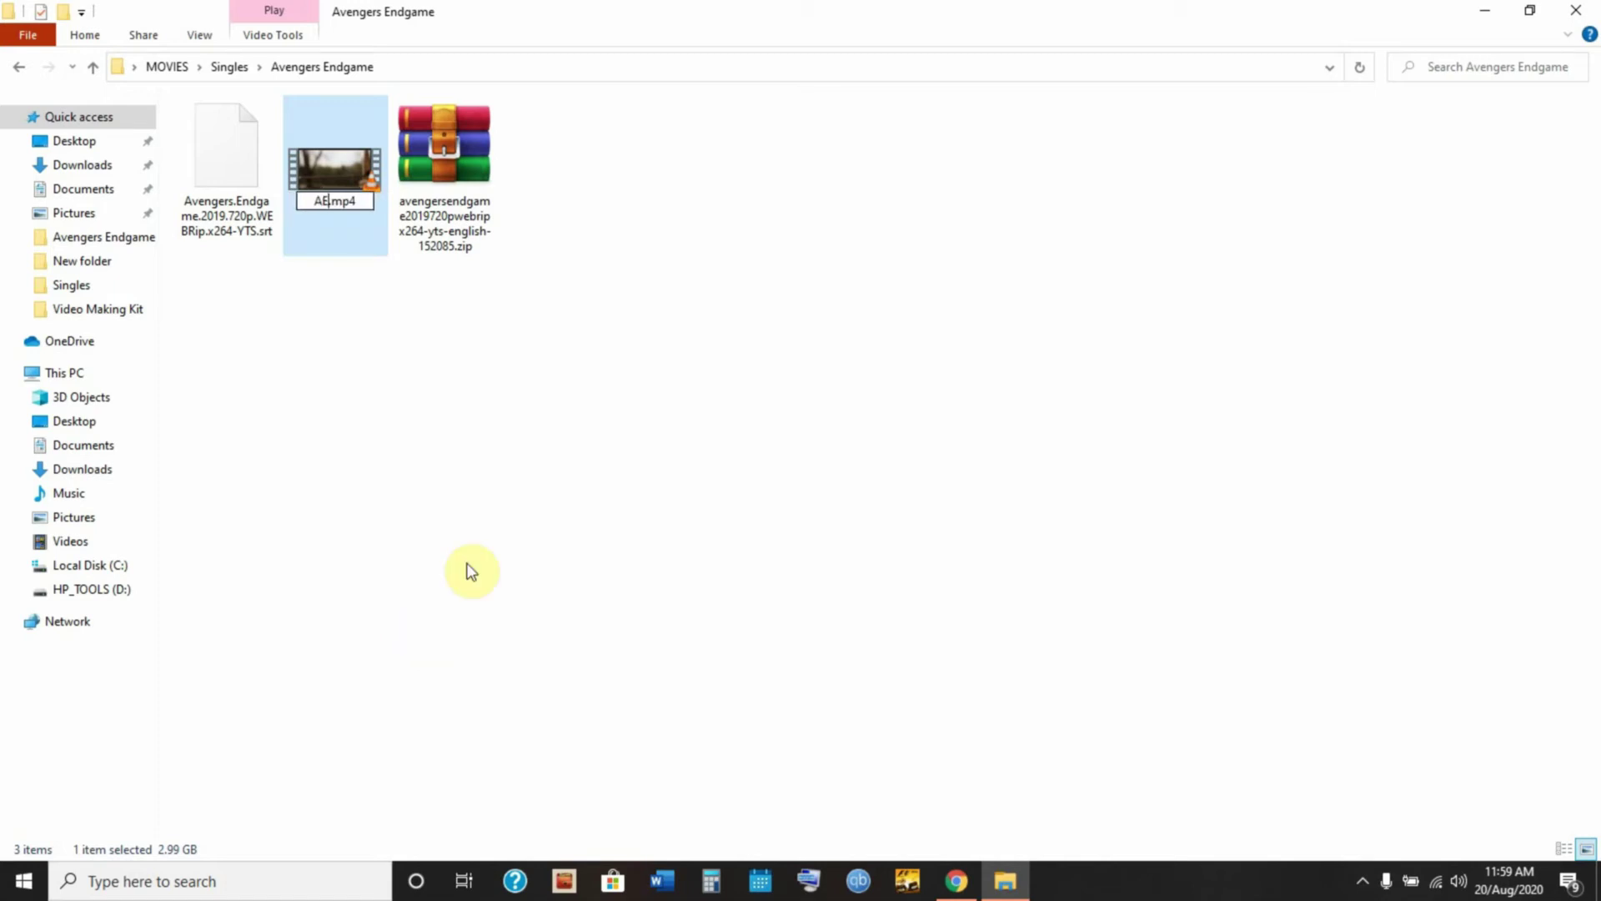
left_click(498, 528)
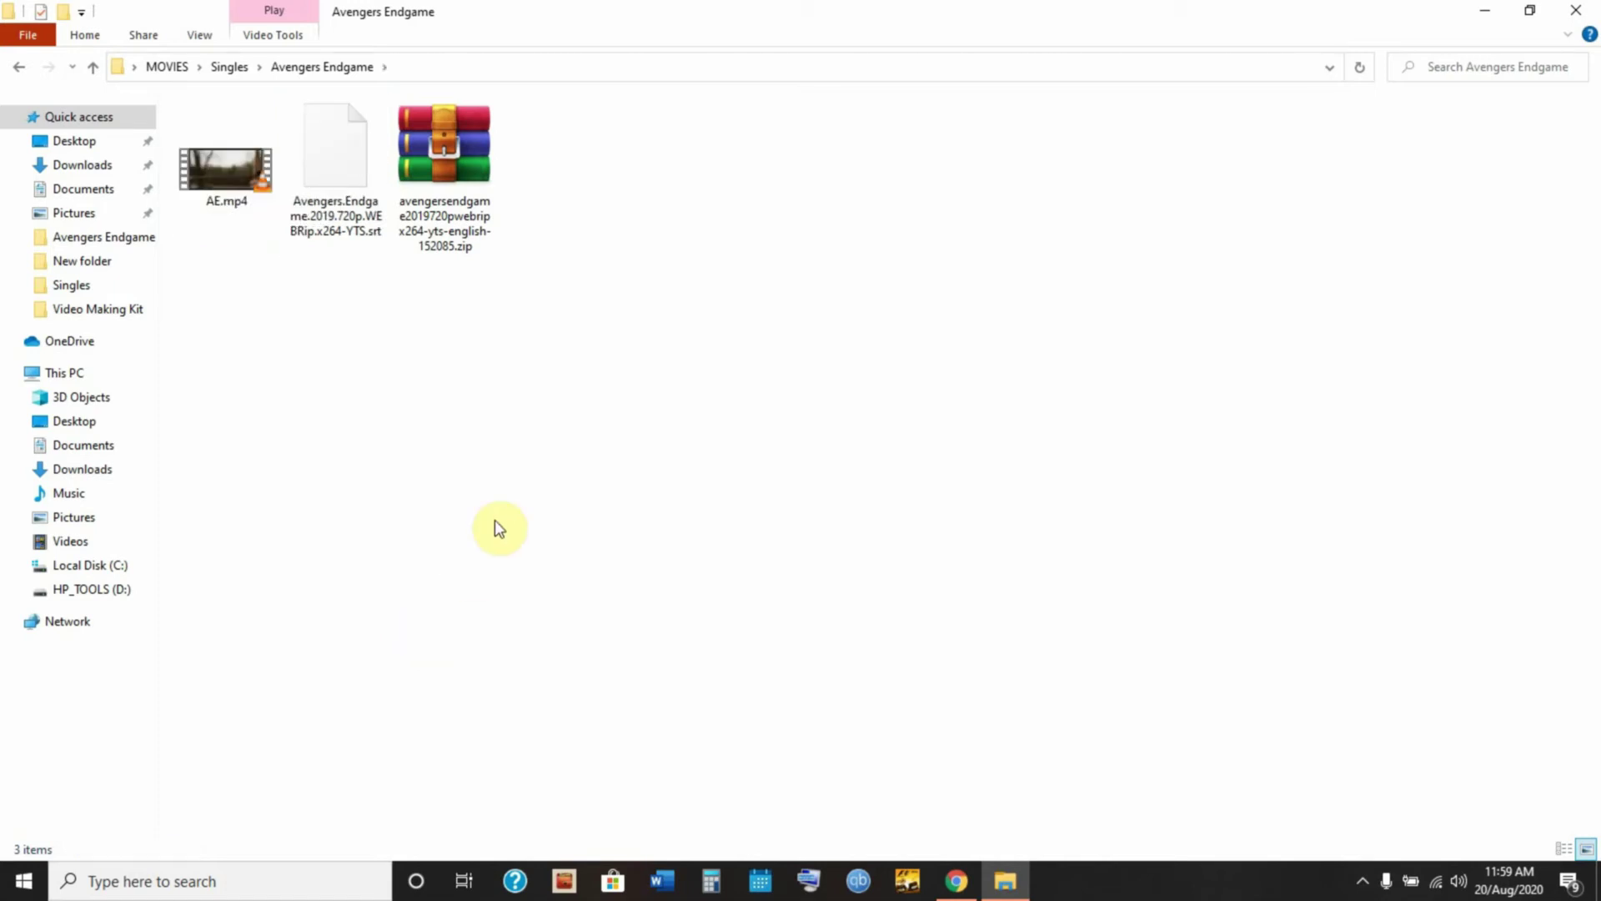
- Select the .srt subtitle file and bring up its context menu to rename it
left_click(306, 175)
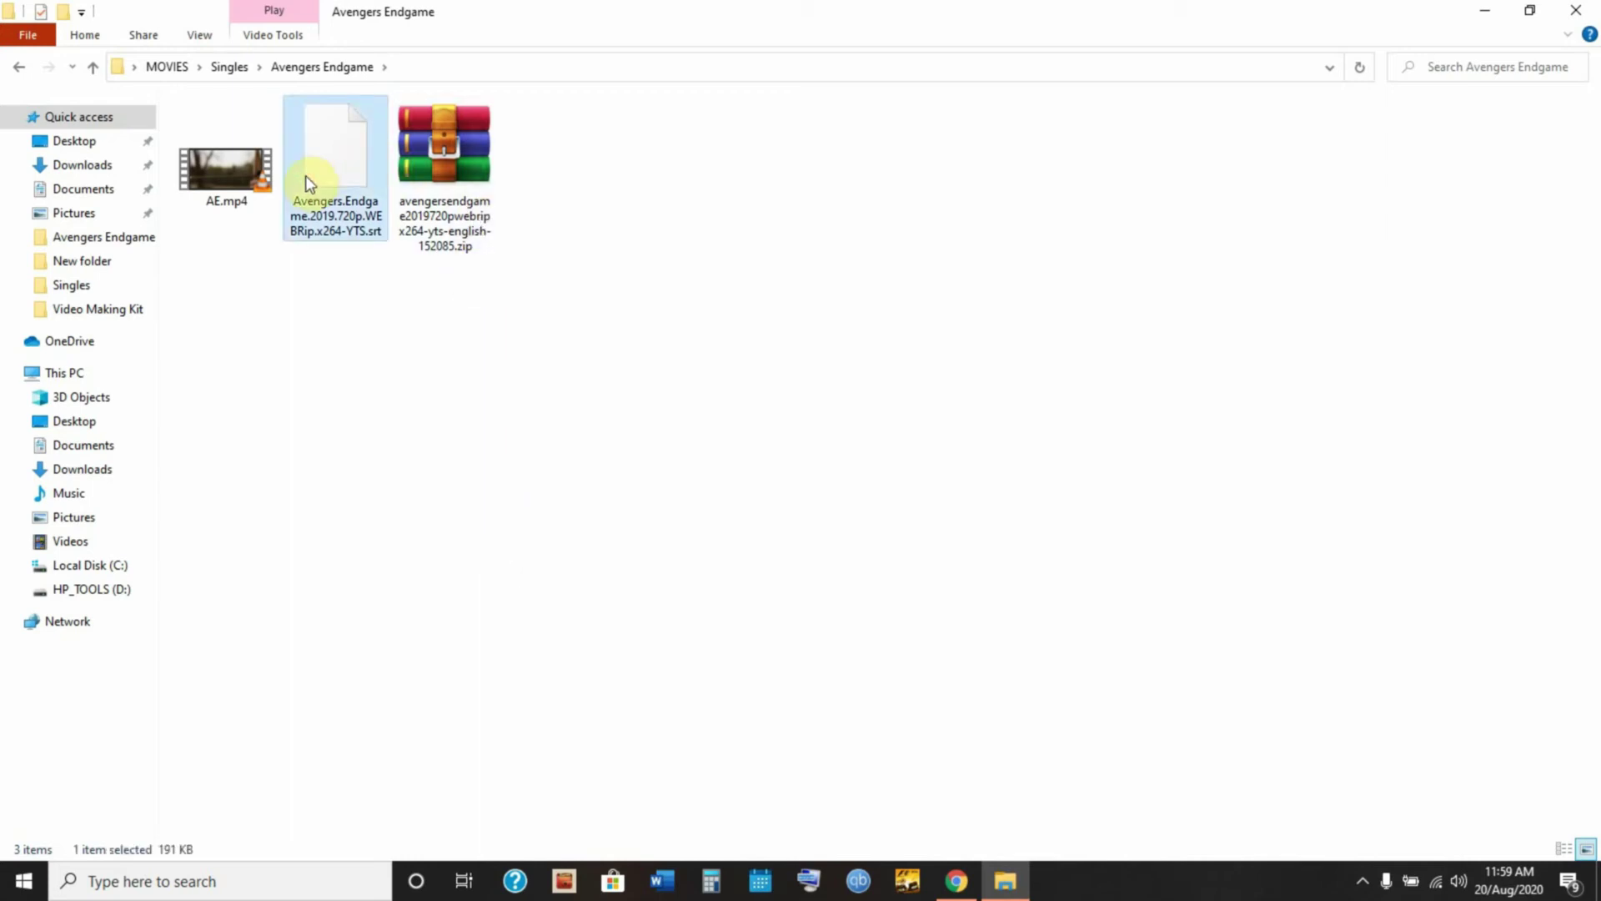
right_click(305, 175)
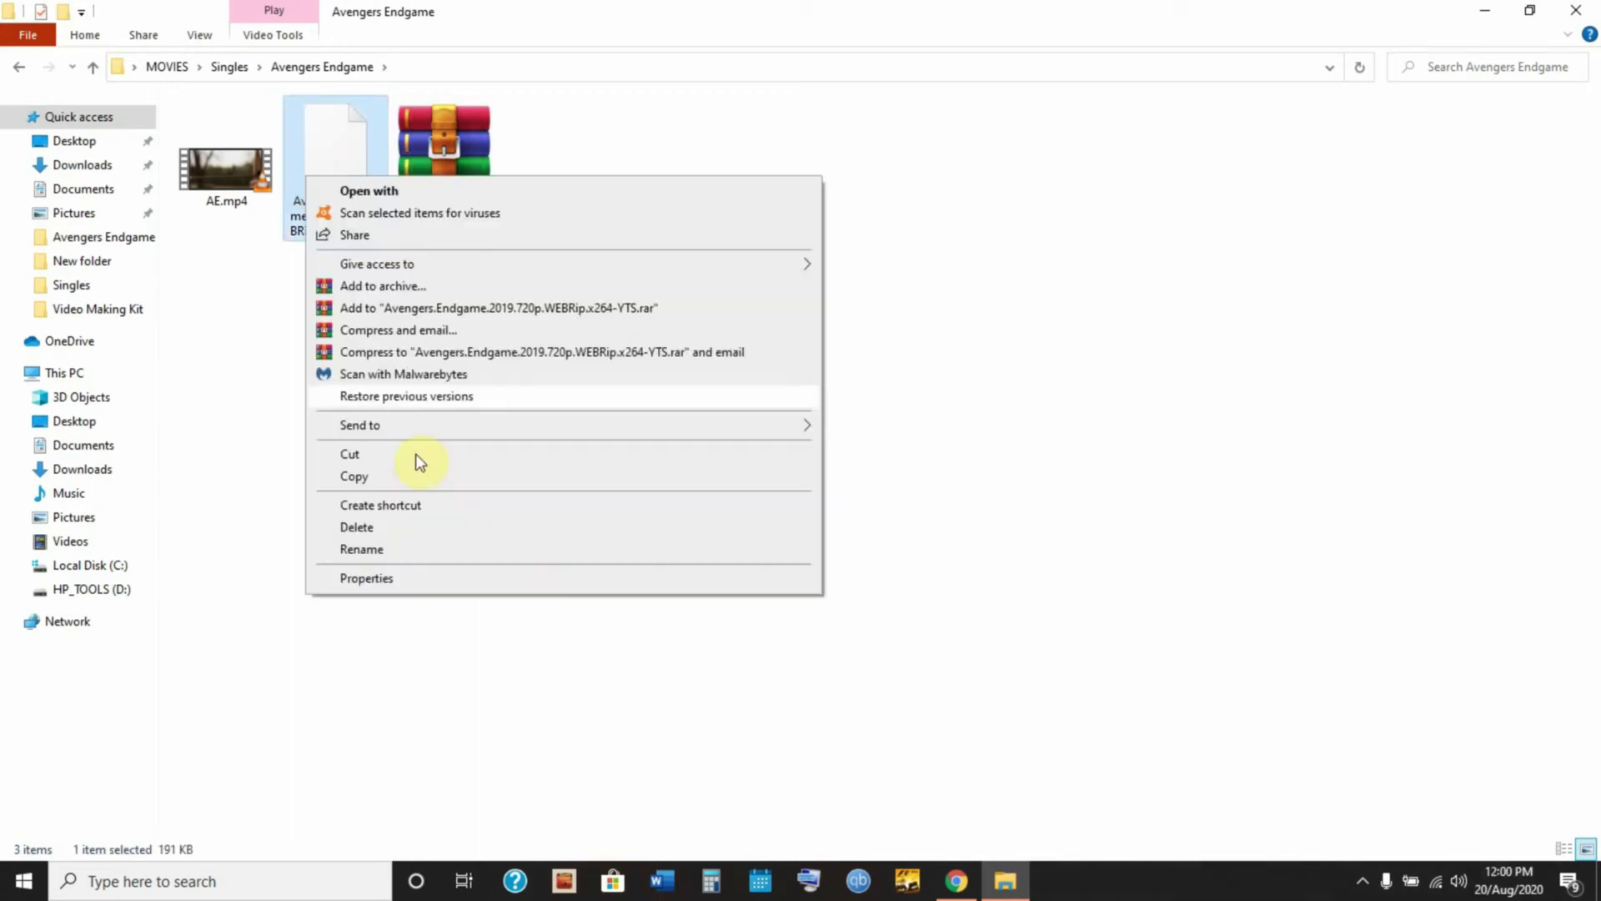
left_click(384, 554)
left_click(314, 154)
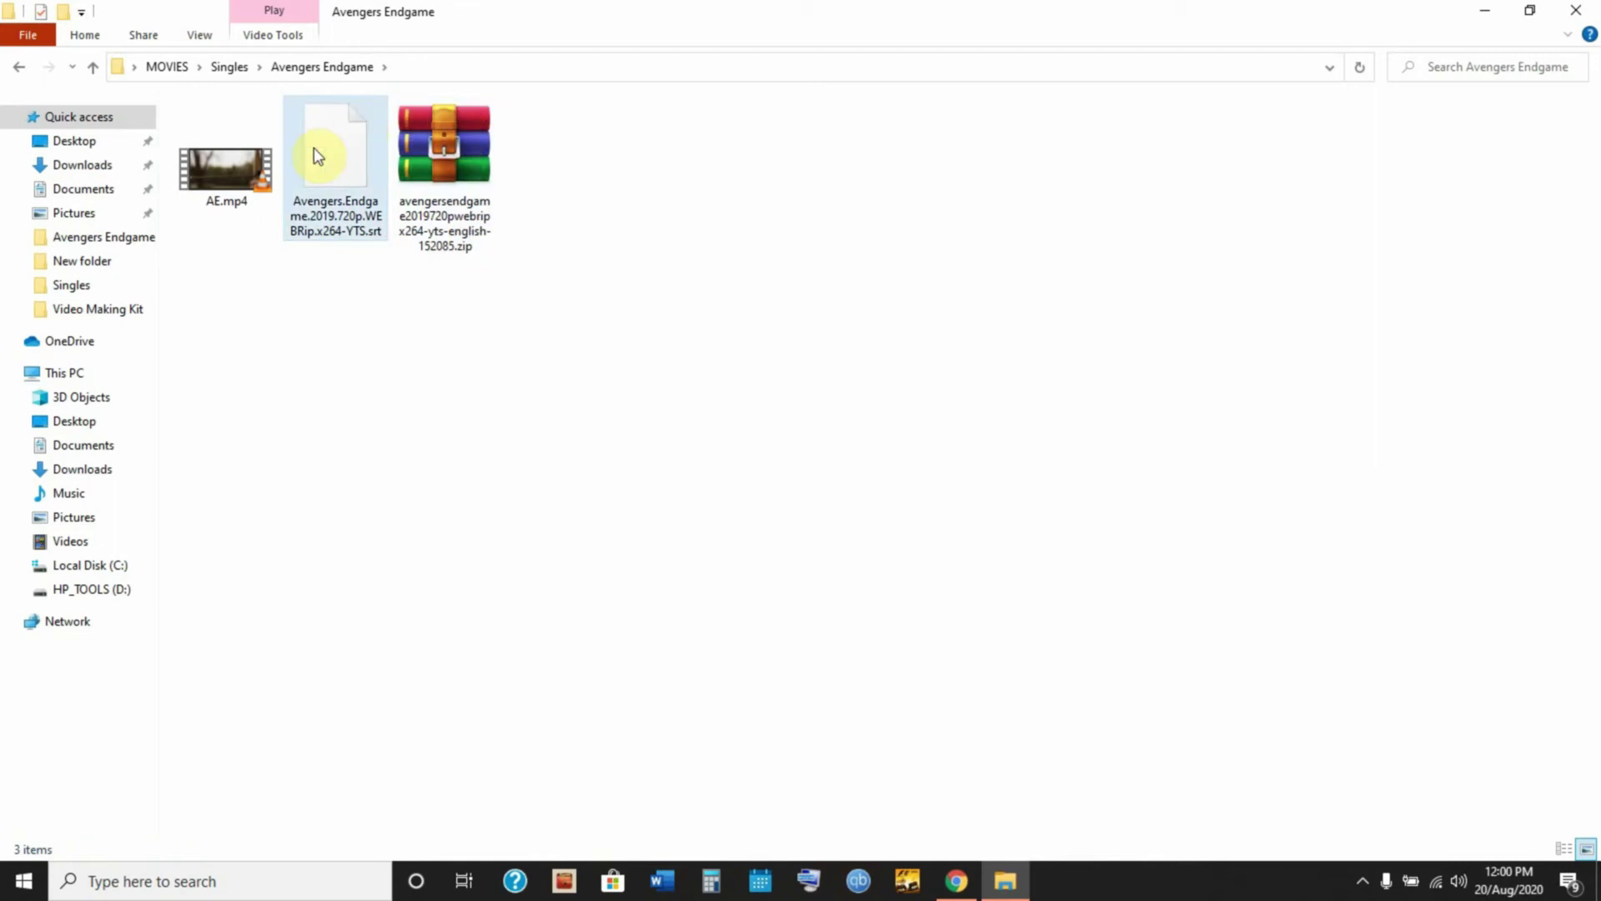
right_click(314, 153)
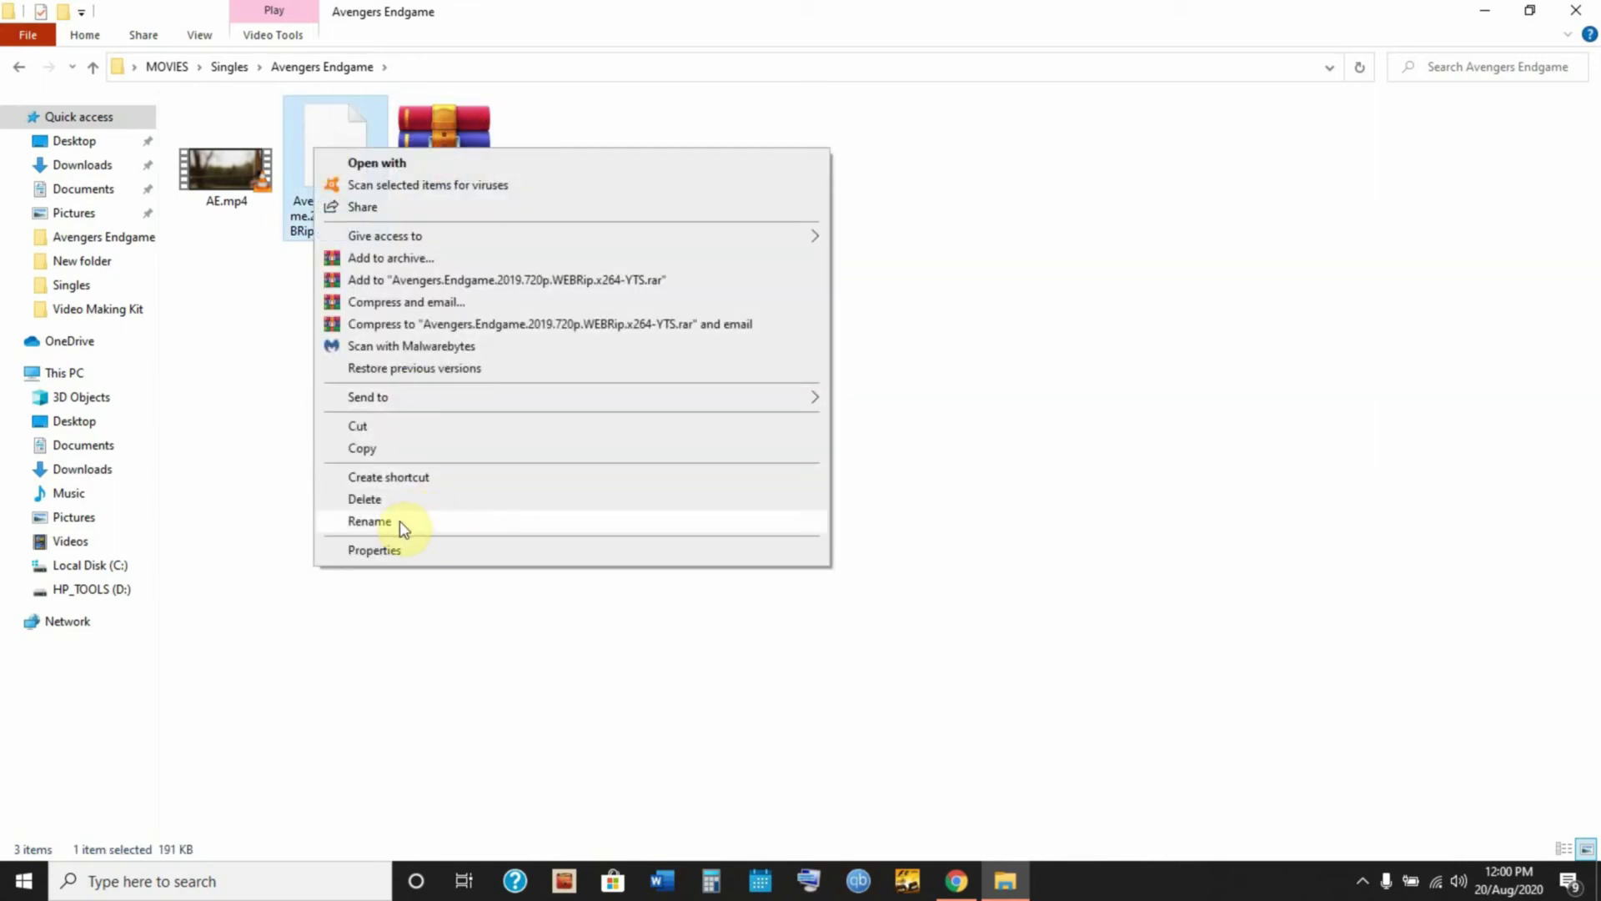